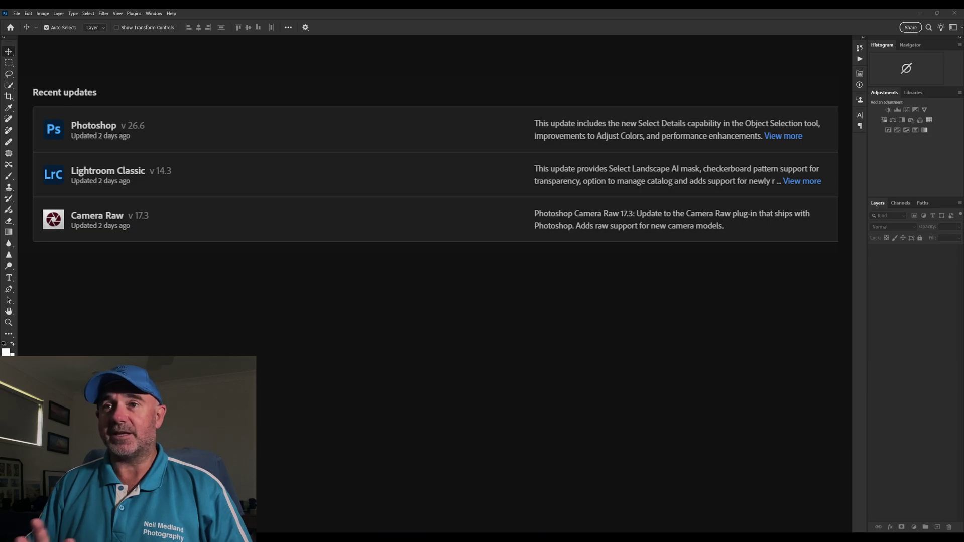
Dismiss the Home screen's Recent updates view to reveal the empty Photoshop workspace.
click(380, 242)
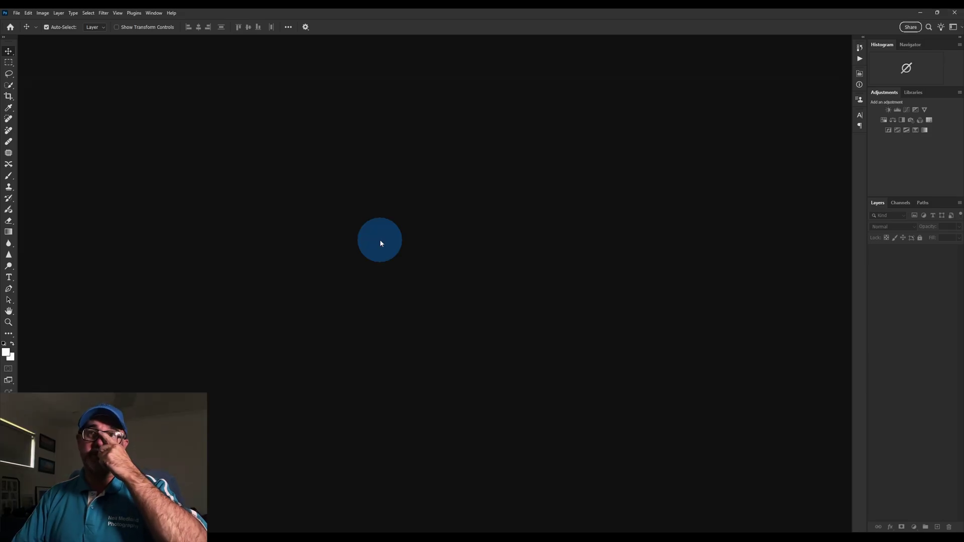
Open the three raw CR2 photos, starting from _MG_0040 (4).CR2, from the Youtube folder.
click(17, 13)
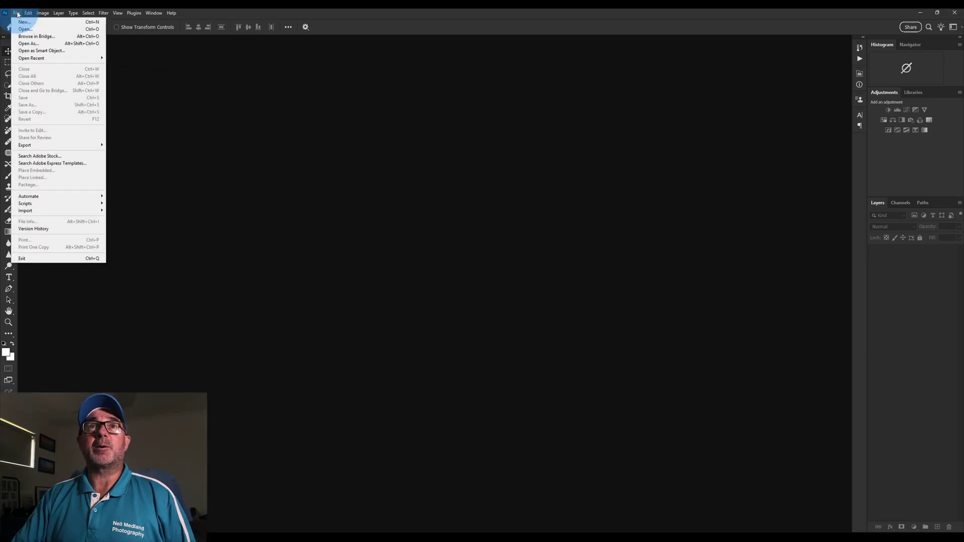
click(25, 29)
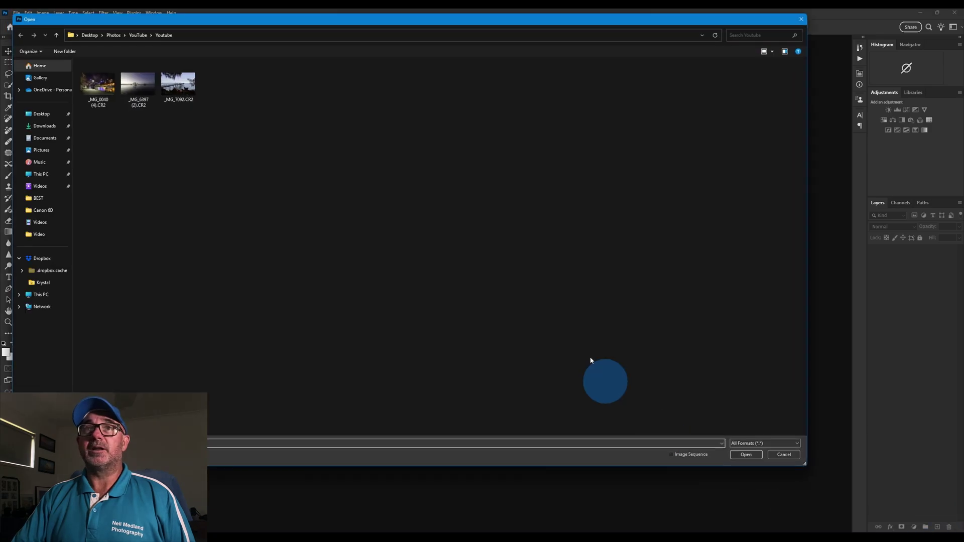
click(98, 86)
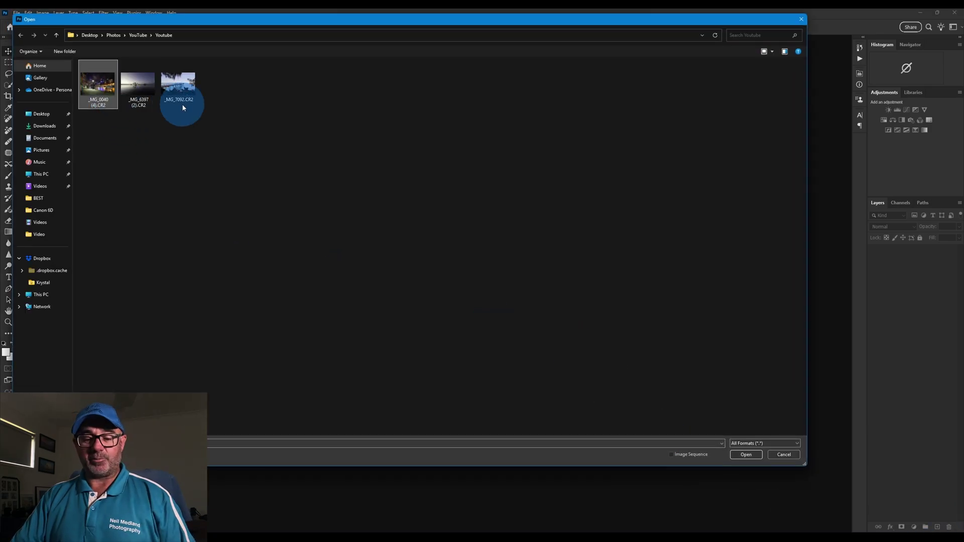
shift+click(181, 88)
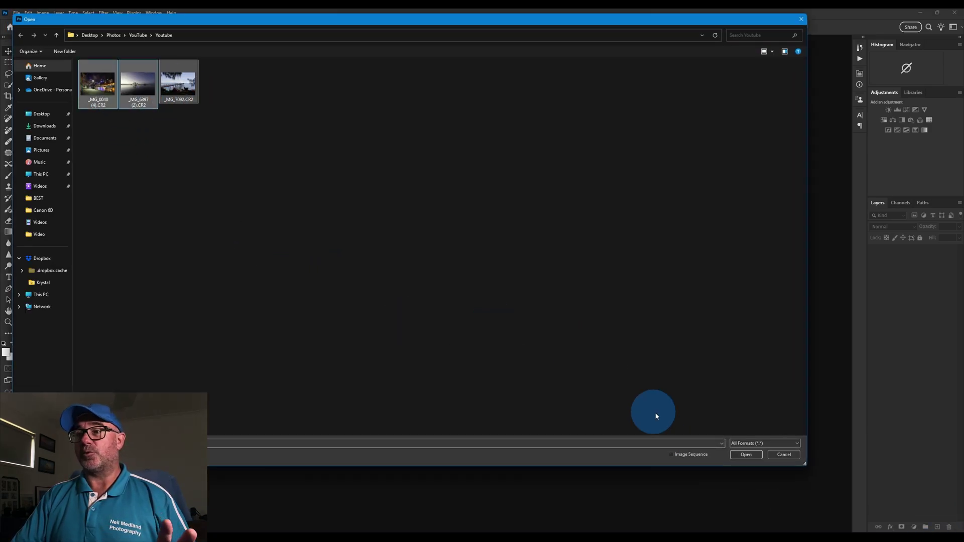
click(747, 454)
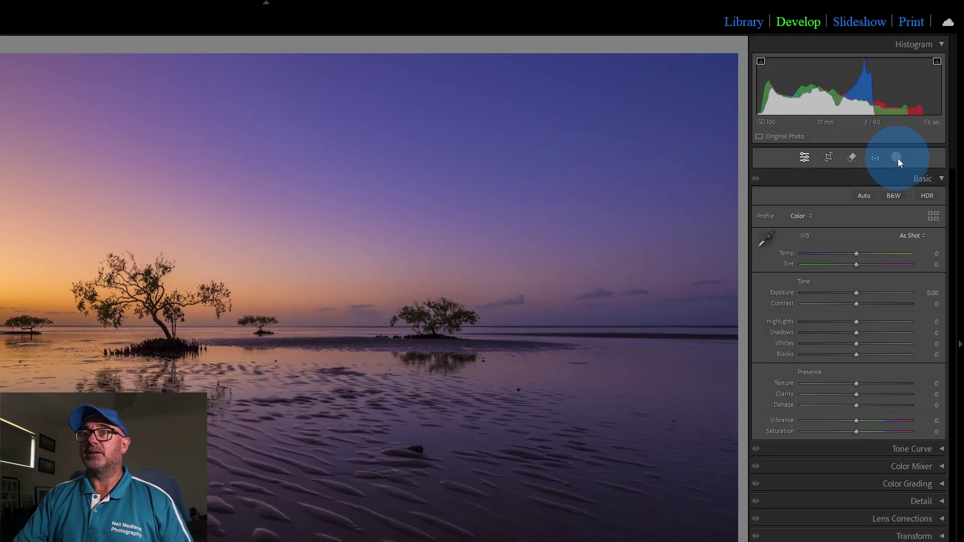
Open the Masking panel to show the Create New Mask choices.
click(897, 158)
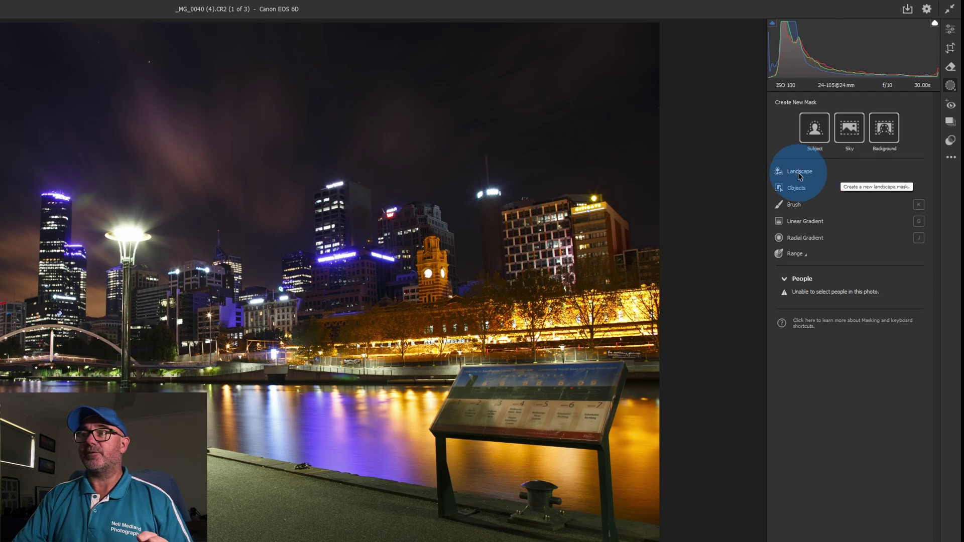
Choose Landscape in Create New Mask to show the Landscape Mask Options.
click(801, 172)
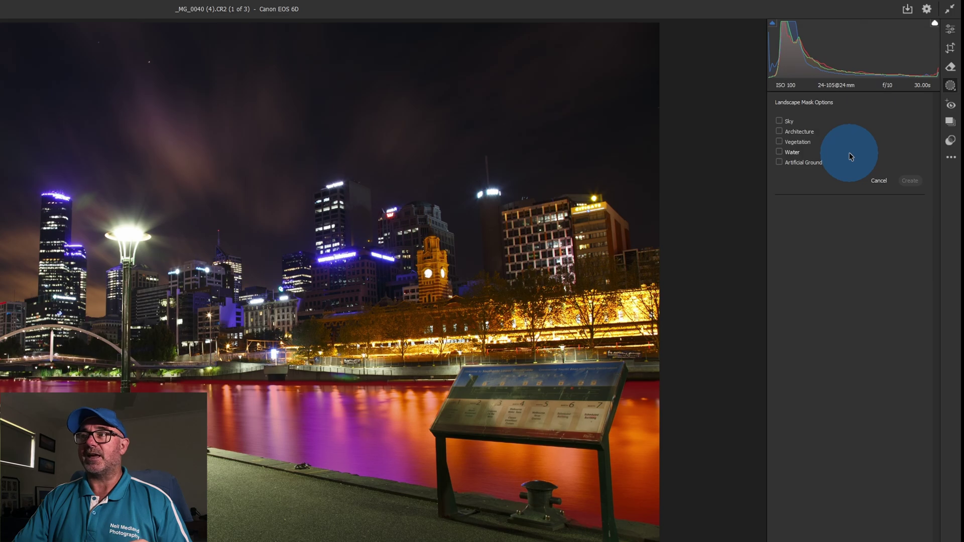
Create five separate Sky, Architecture, Vegetation, Water and Artificial Ground masks.
click(780, 122)
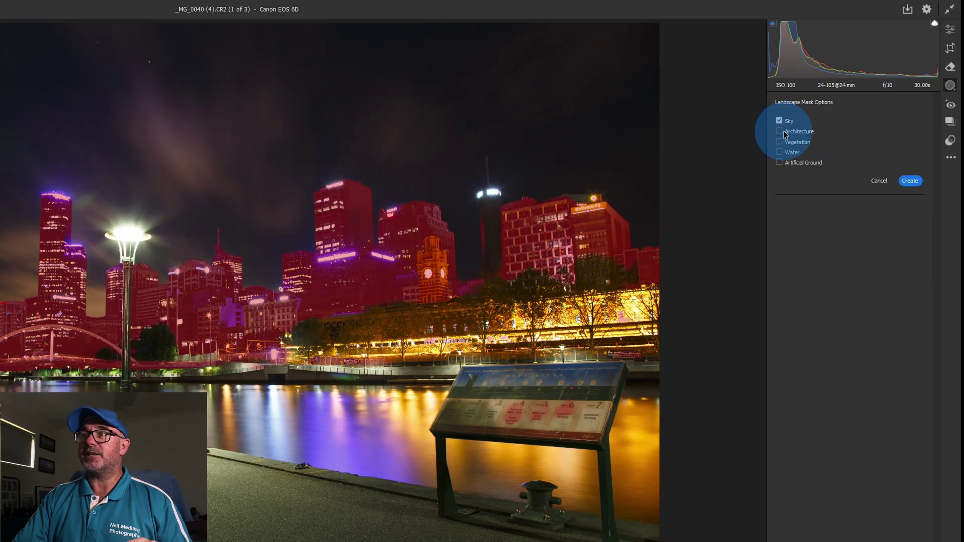
click(785, 132)
click(783, 143)
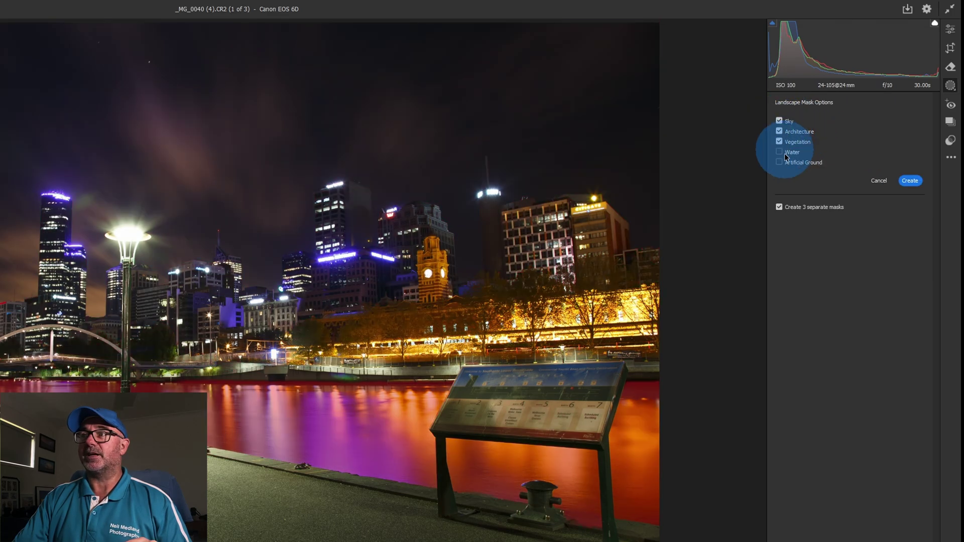
click(784, 153)
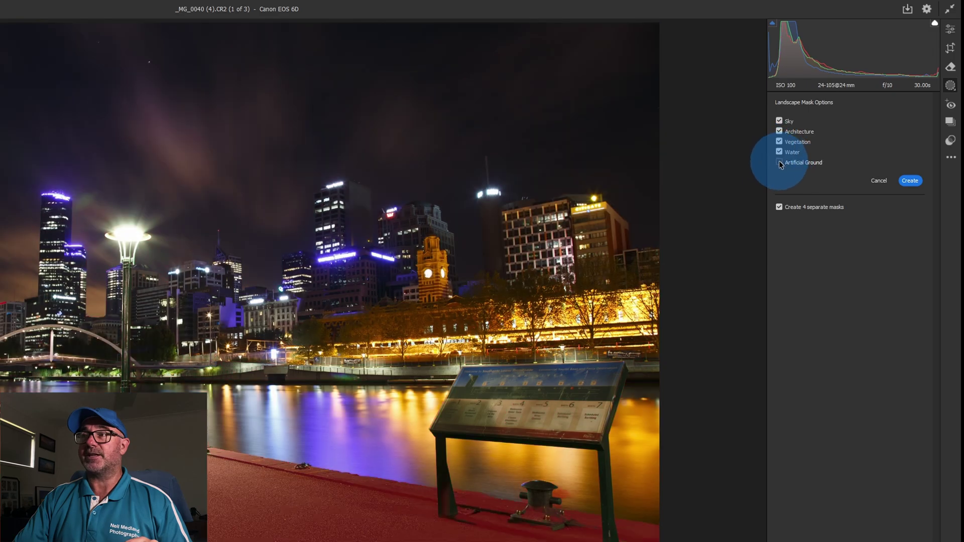
click(779, 161)
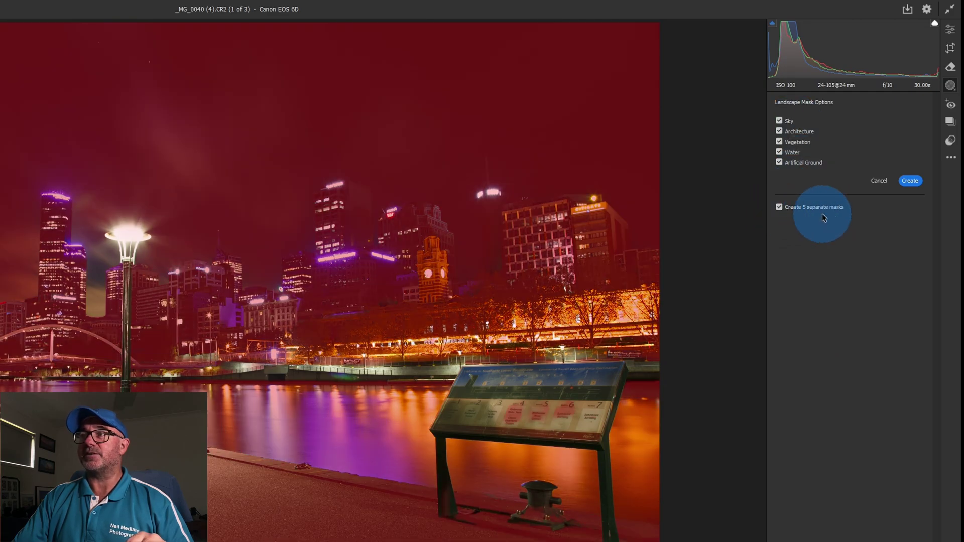
click(910, 181)
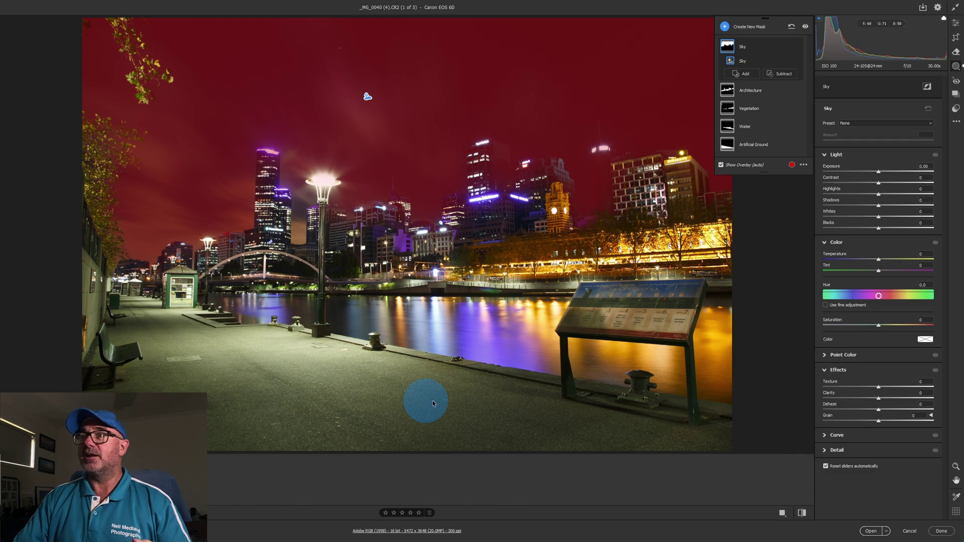
Set the Artificial Ground mask's Tint to +50.
click(751, 145)
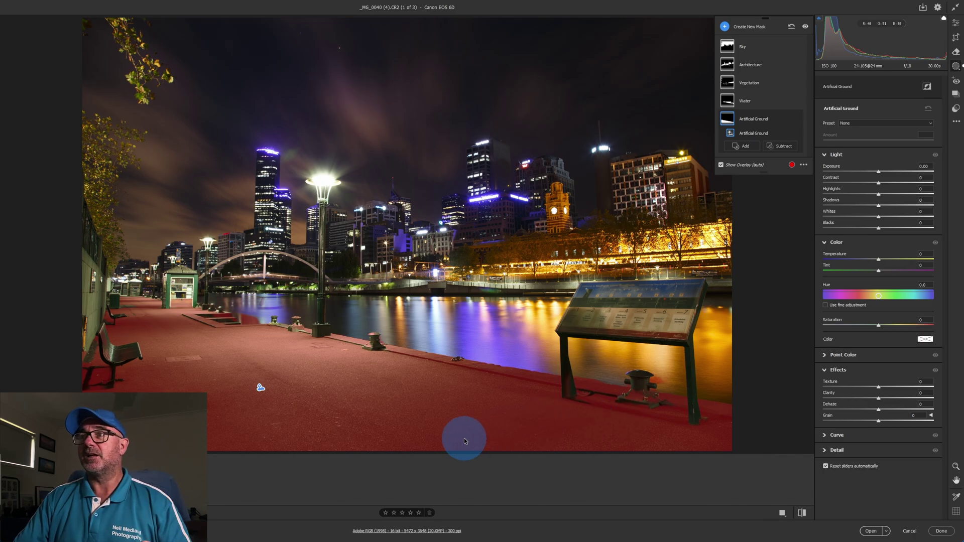
mouse_move(766, 115)
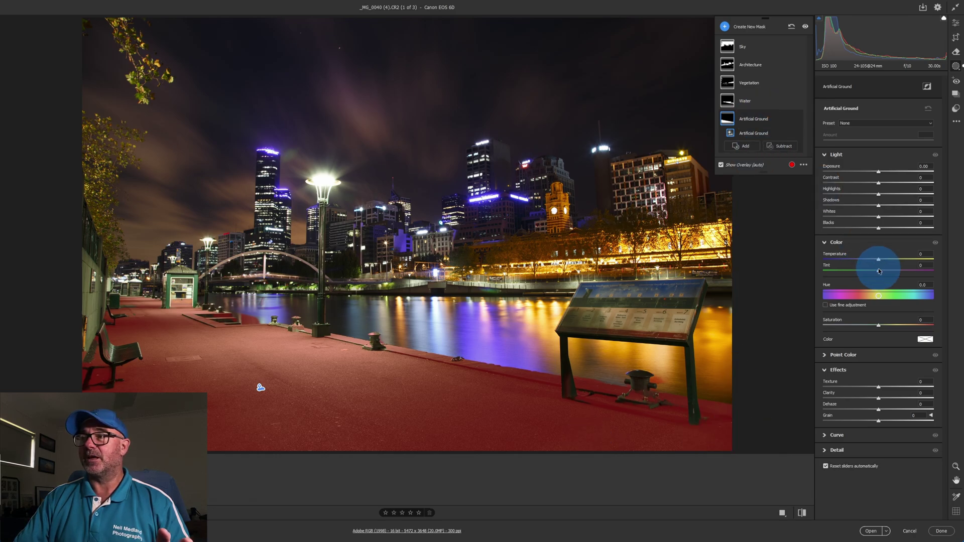
drag(879, 273, 908, 275)
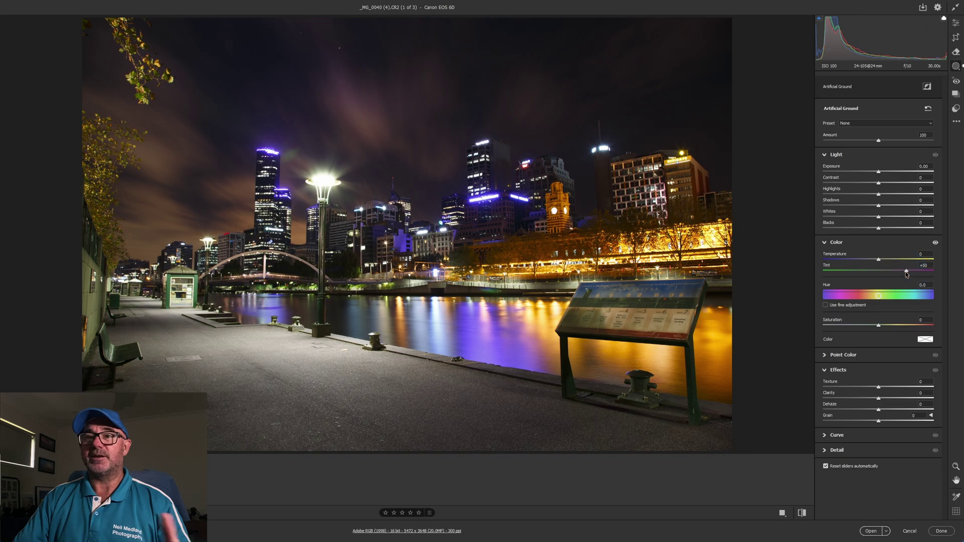
click(908, 274)
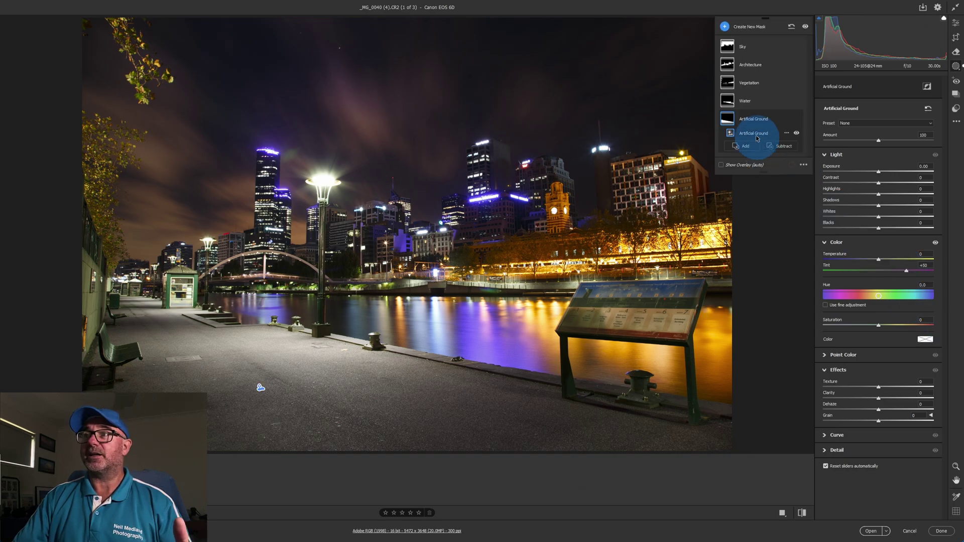
click(744, 104)
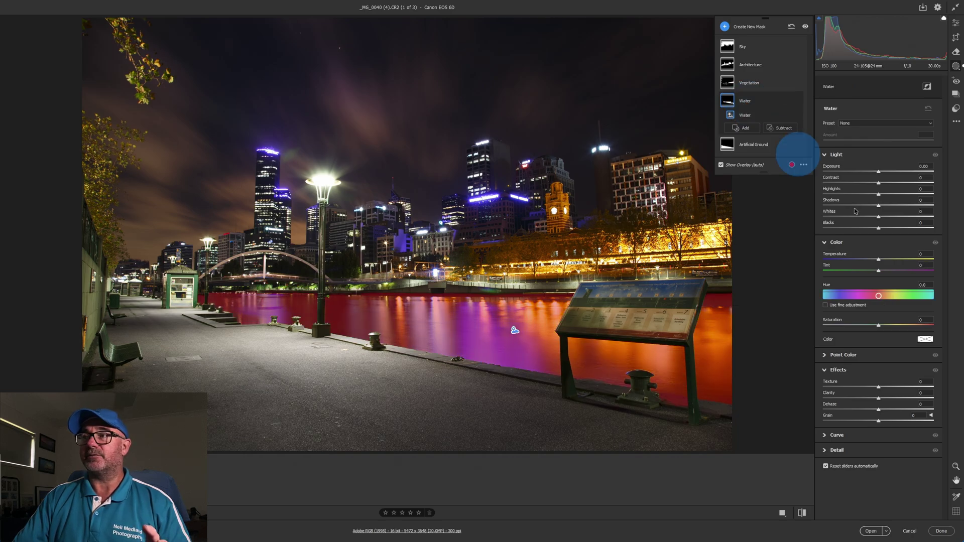
Give the Water mask Exposure -0.15 and Highlights -47 to darken the river.
click(884, 175)
drag(885, 174, 852, 197)
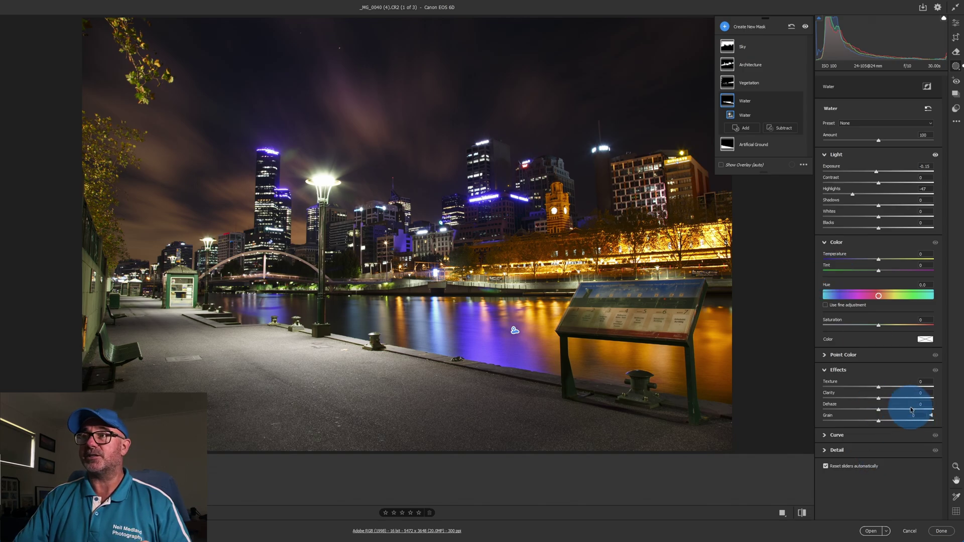
click(750, 86)
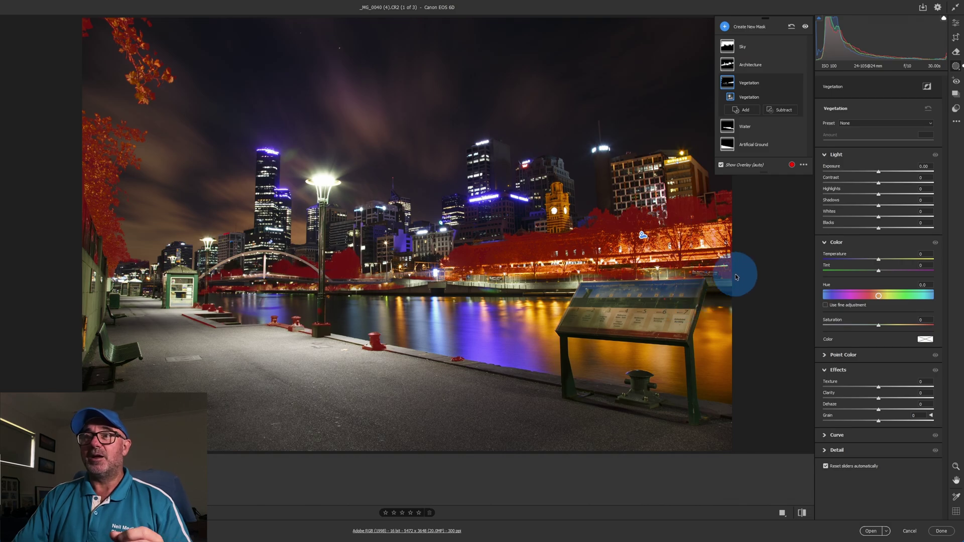
Raise the Architecture mask's Exposure to +0.45 to brighten the buildings.
click(750, 65)
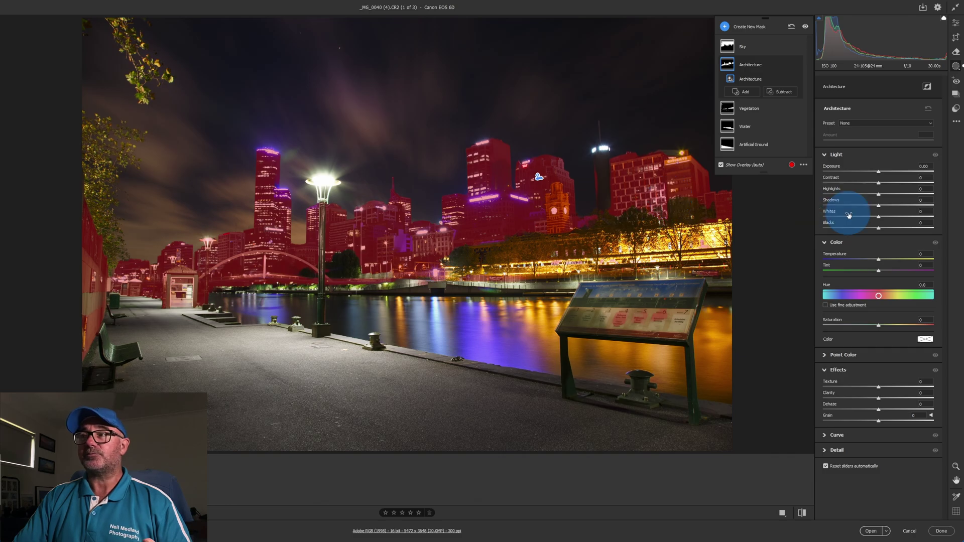
drag(878, 174, 885, 172)
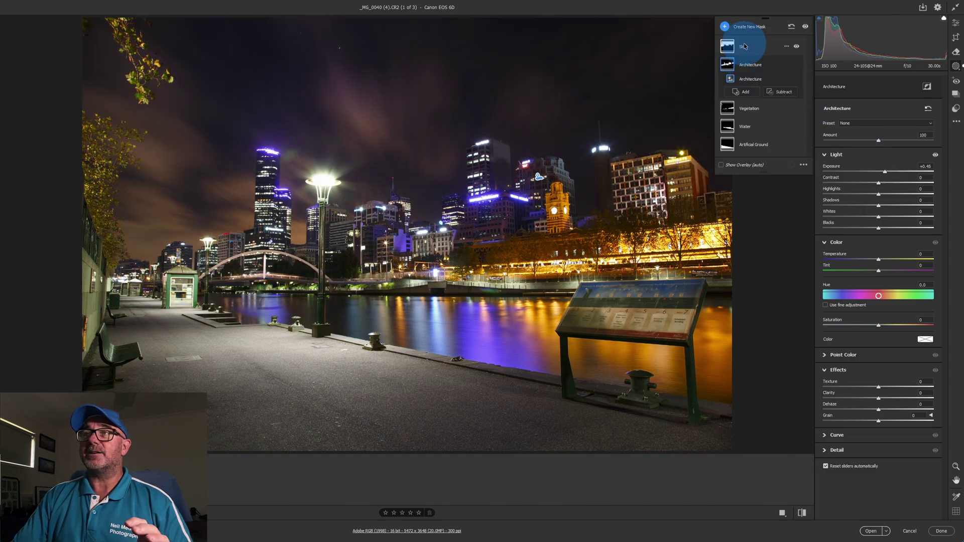
click(743, 48)
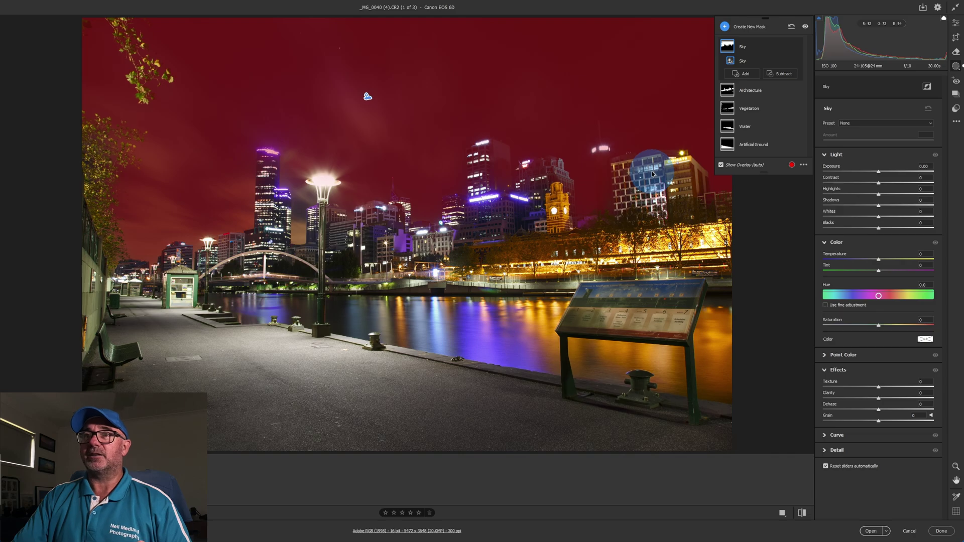
Set the Sky mask's Exposure to +2.10 to brighten the purple night clouds.
drag(878, 175, 928, 172)
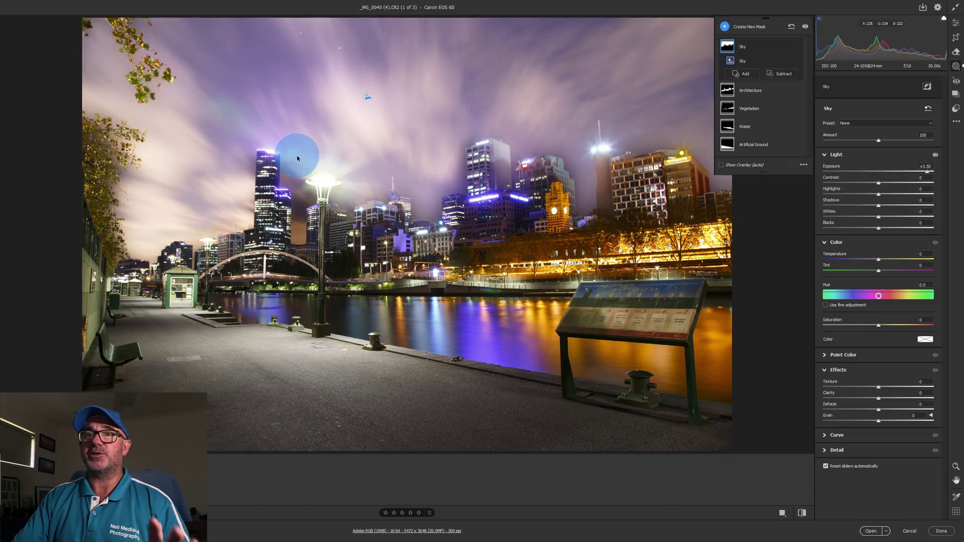
drag(928, 173, 910, 172)
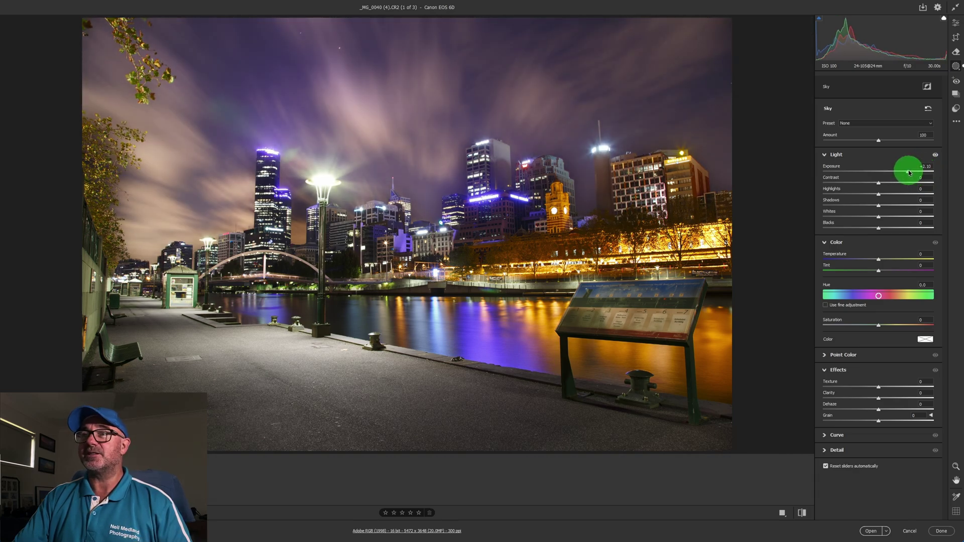
drag(910, 173, 910, 172)
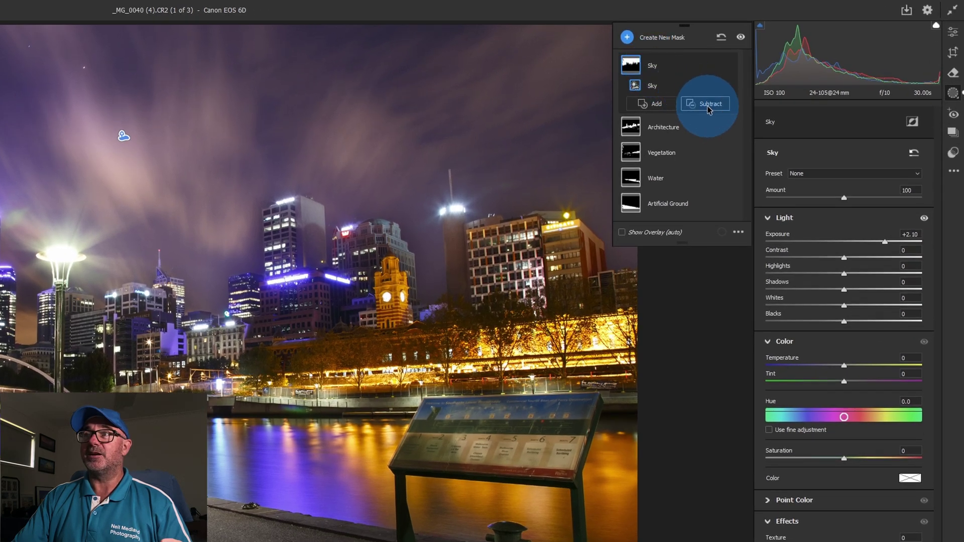
Subtract an Architecture landscape selection from the Sky mask and compare the result.
click(708, 104)
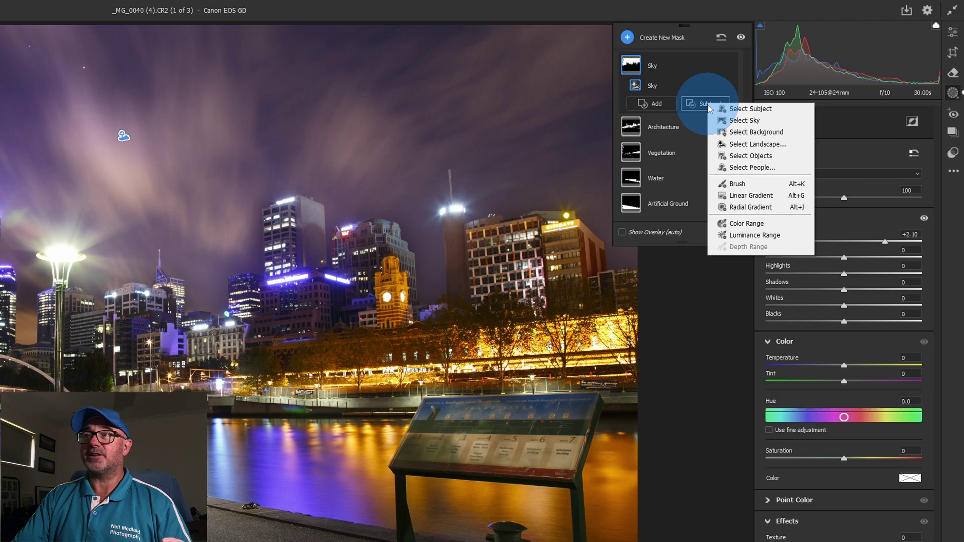
click(761, 146)
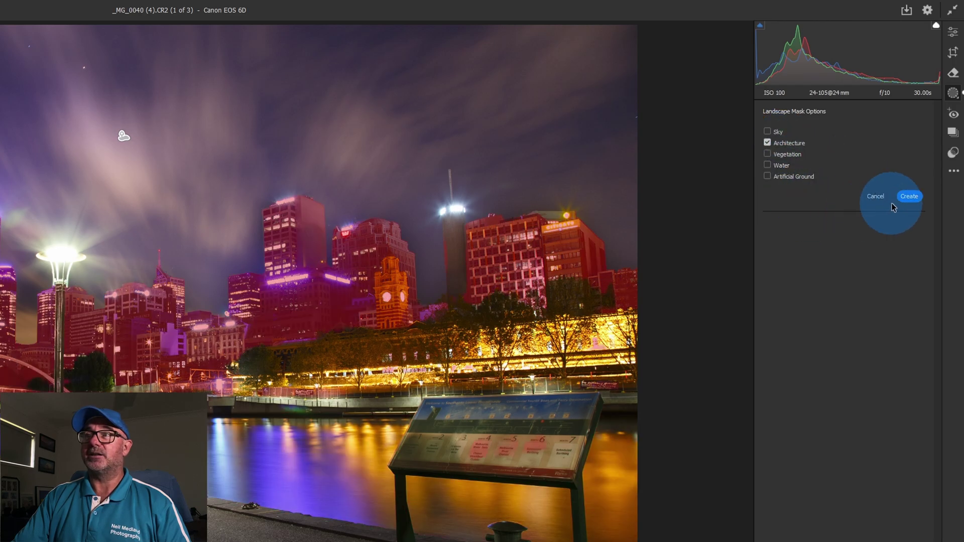
click(909, 196)
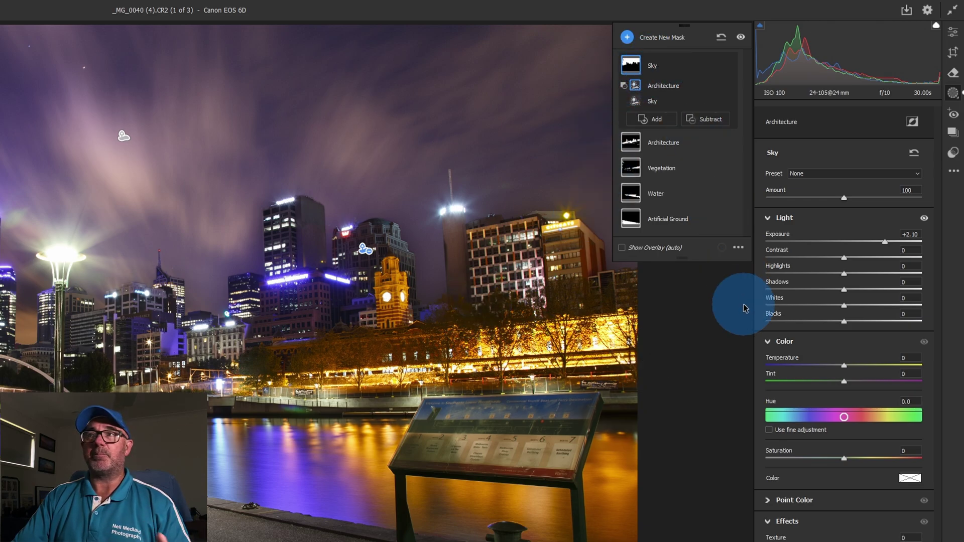
click(730, 65)
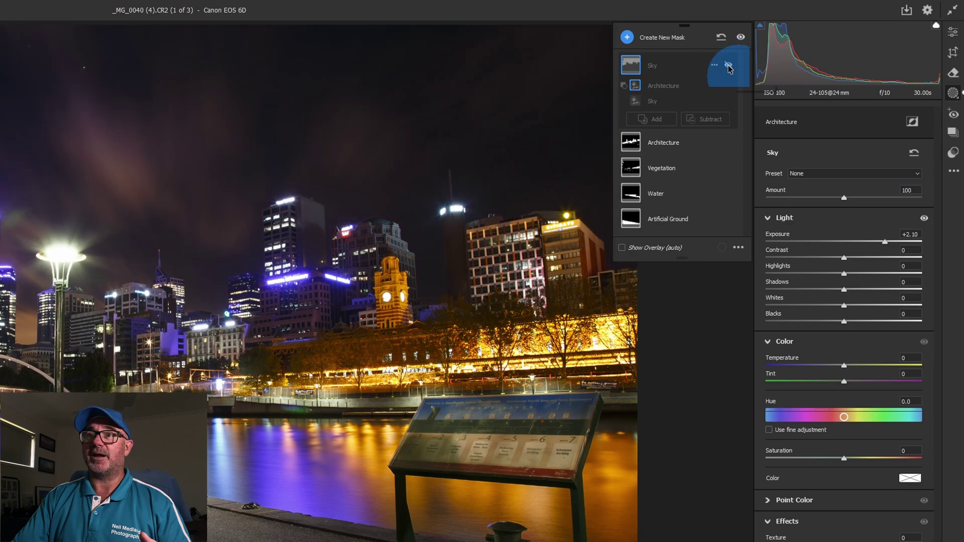
Toggle the Sky mask's brightening on and off to compare the purple clouds, leaving it visible.
click(729, 66)
click(728, 66)
click(729, 66)
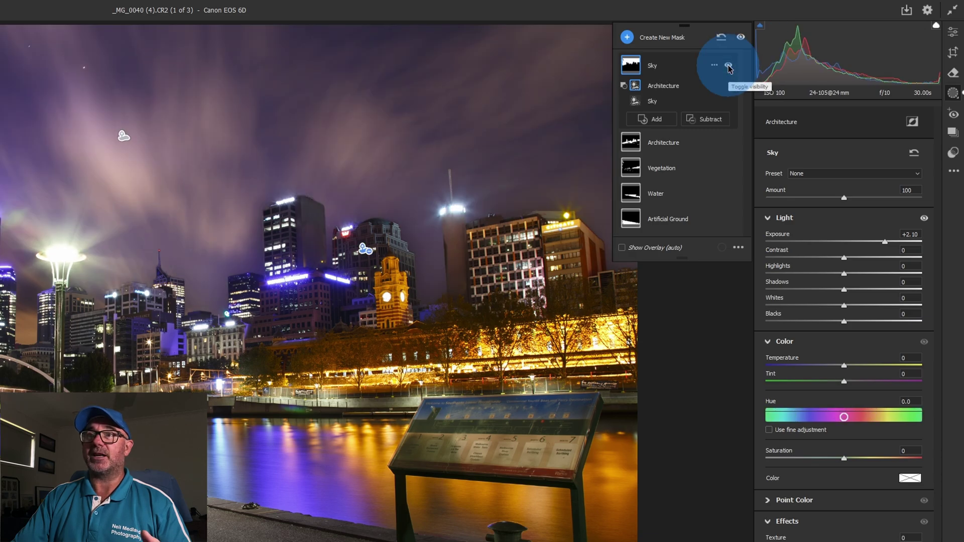
click(729, 65)
click(729, 66)
click(729, 65)
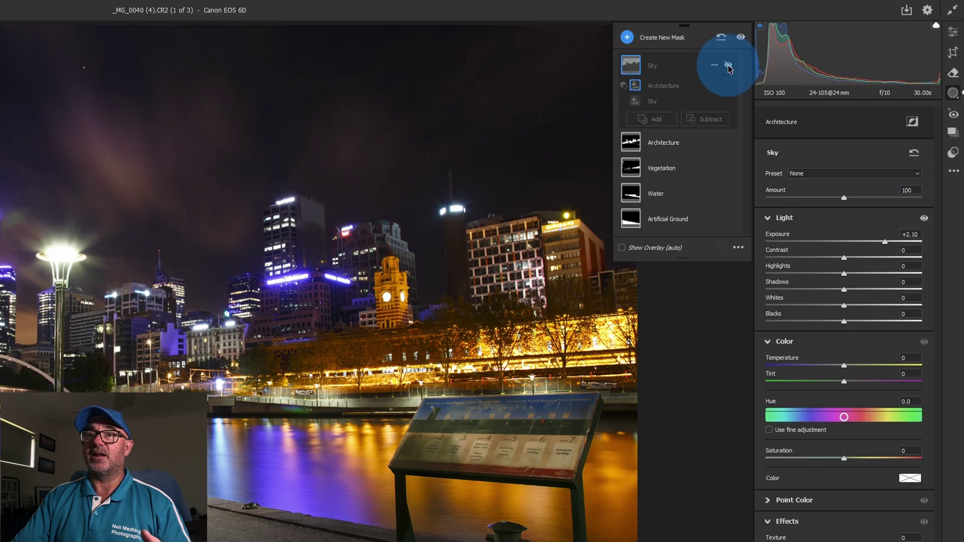
click(728, 65)
click(729, 65)
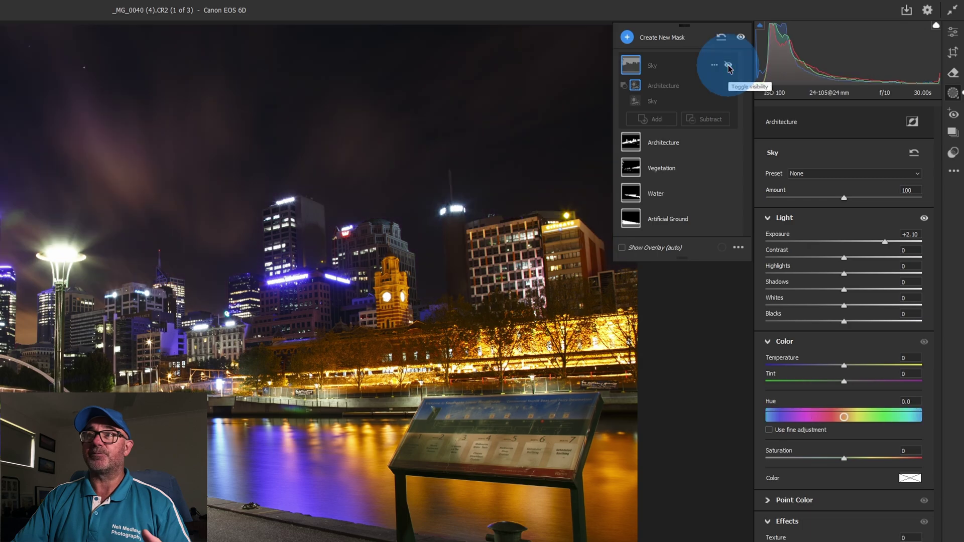
click(729, 65)
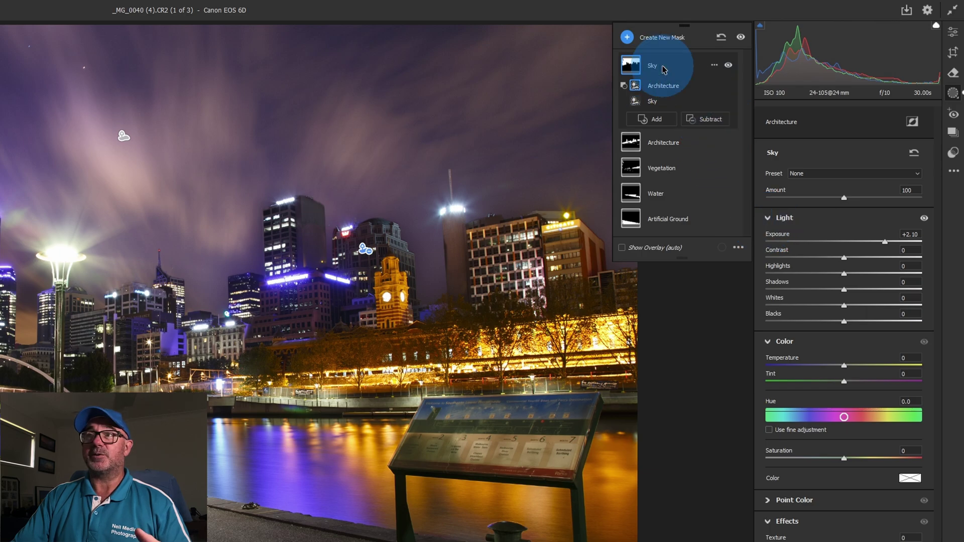
click(711, 121)
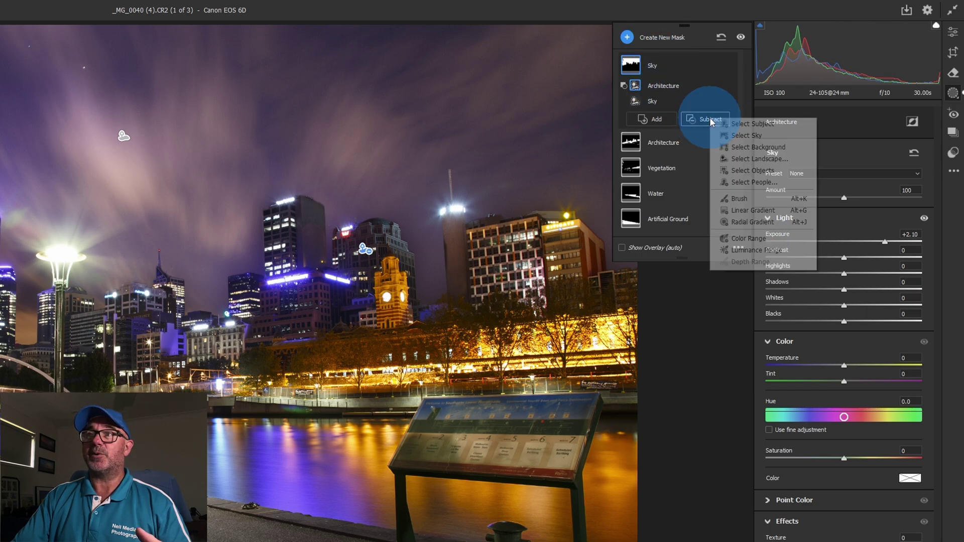
Brush the lit tower and buildings out of the Sky mask at size 4, and reset Exposure to 0.00.
click(739, 199)
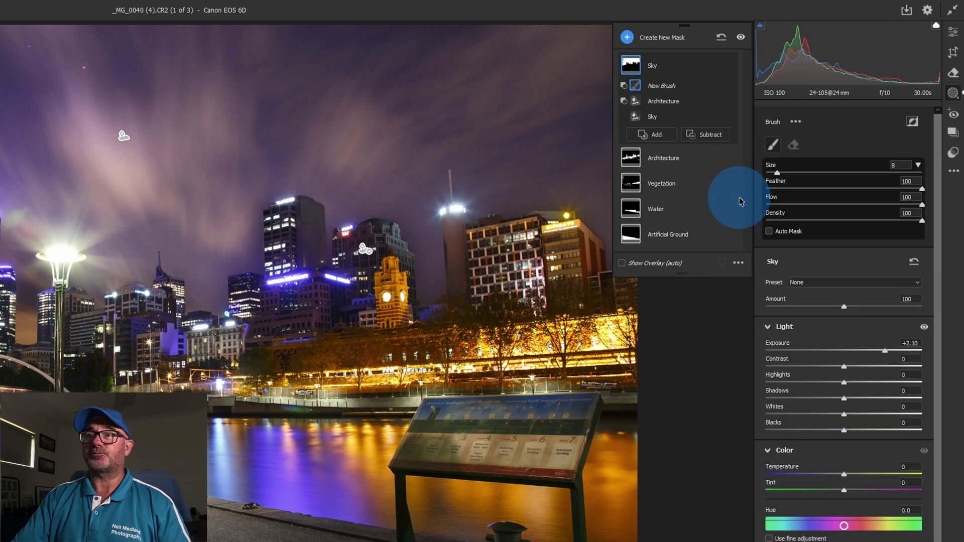
key(bracketleft)
key(bracketleft)
key(bracketleft)
key(bracketleft)
mouse_move(475, 289)
mouse_down()
mouse_move(454, 244)
mouse_move(517, 269)
mouse_up()
mouse_move(379, 296)
mouse_down()
mouse_move(389, 258)
mouse_move(374, 305)
mouse_move(302, 247)
mouse_move(308, 286)
mouse_move(299, 241)
mouse_up()
drag(151, 354, 166, 362)
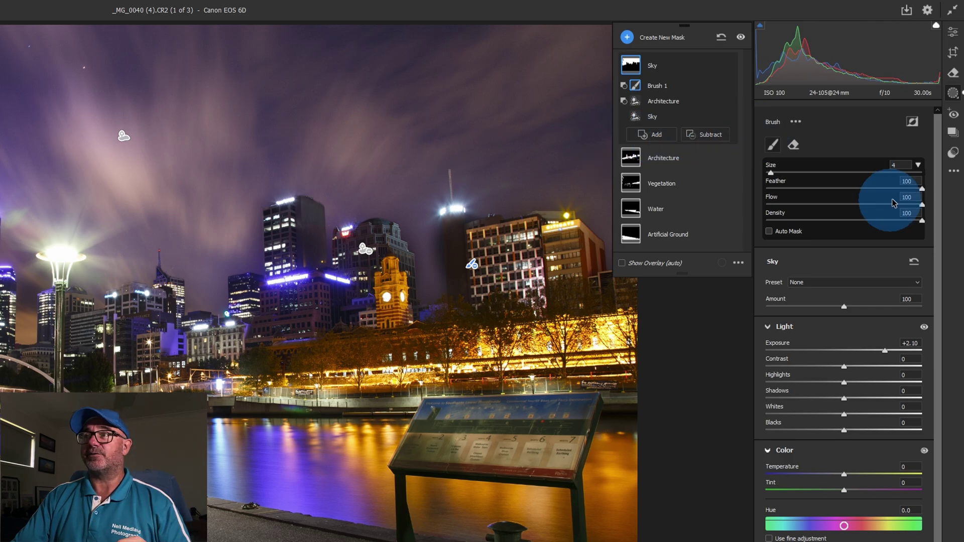
double_click(884, 355)
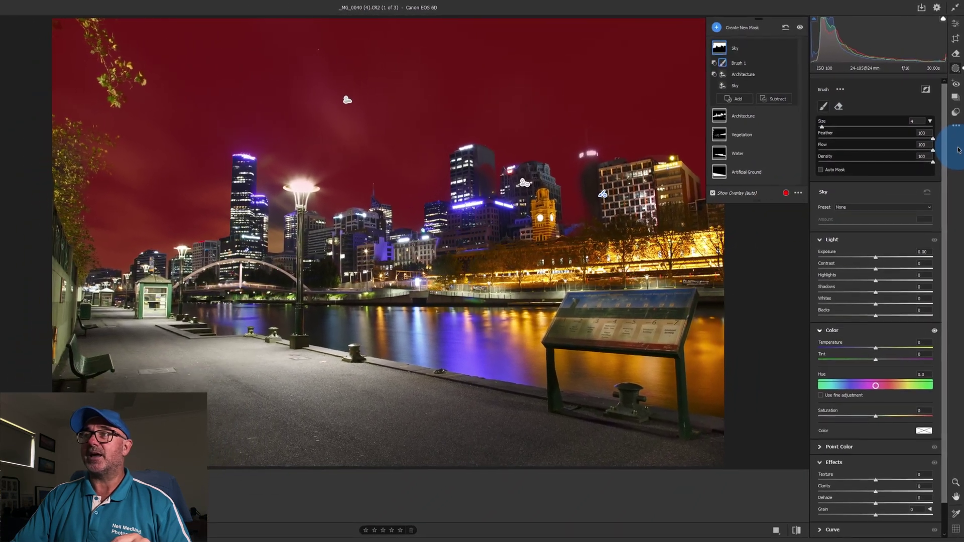
Give the Sky mask Exposure +0.20, Contrast -19 and Temperature +7, then exit masking.
mouse_move(730, 87)
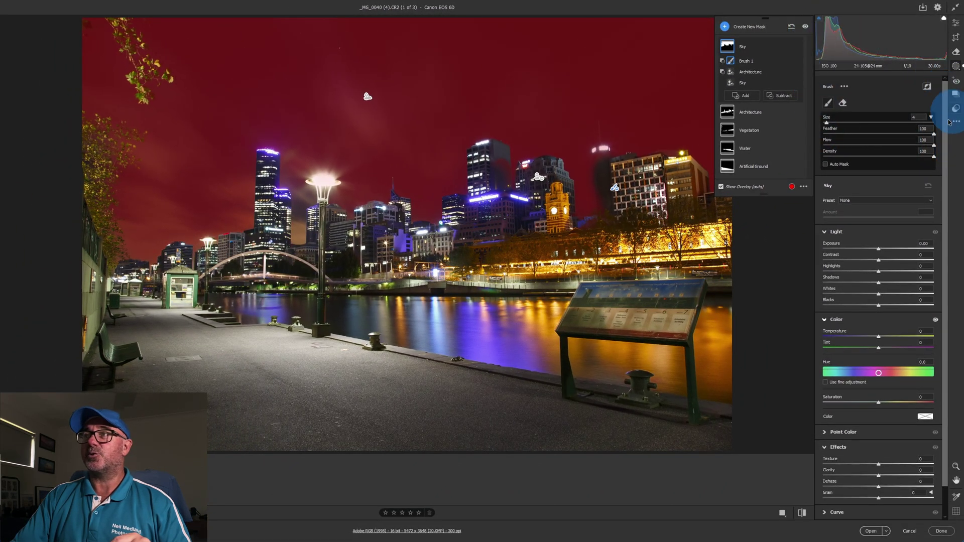
click(878, 248)
mouse_move(879, 250)
mouse_down()
mouse_move(915, 252)
mouse_move(871, 262)
mouse_up()
mouse_move(879, 336)
mouse_down()
mouse_move(886, 339)
mouse_move(870, 336)
mouse_move(883, 336)
mouse_up()
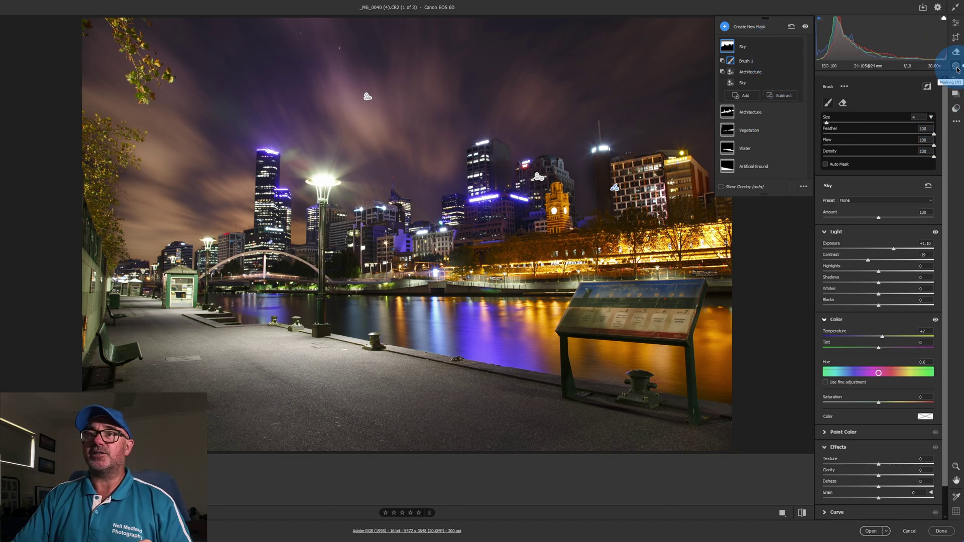
click(780, 419)
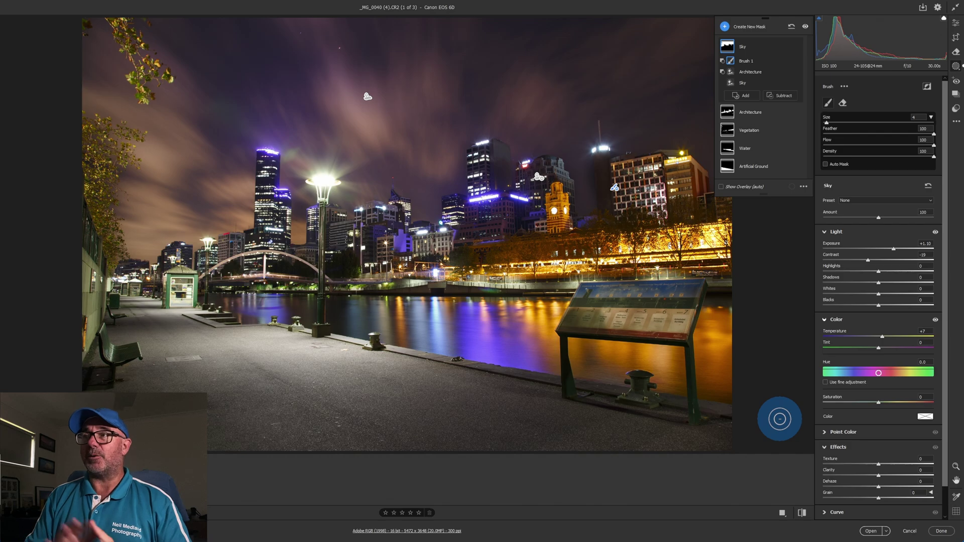
click(957, 24)
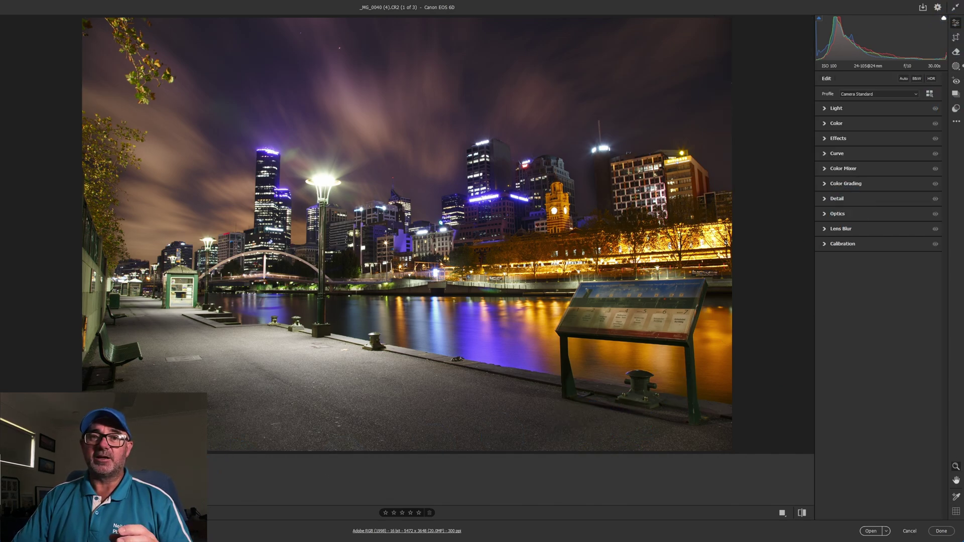
Switch to the mangrove photo and apply the Adobe Landscape profile.
key(Right)
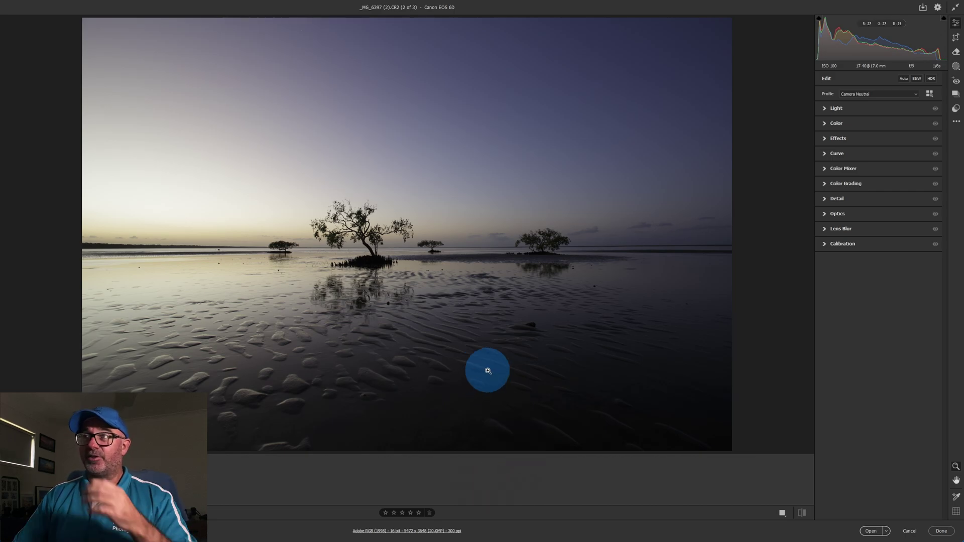
click(881, 94)
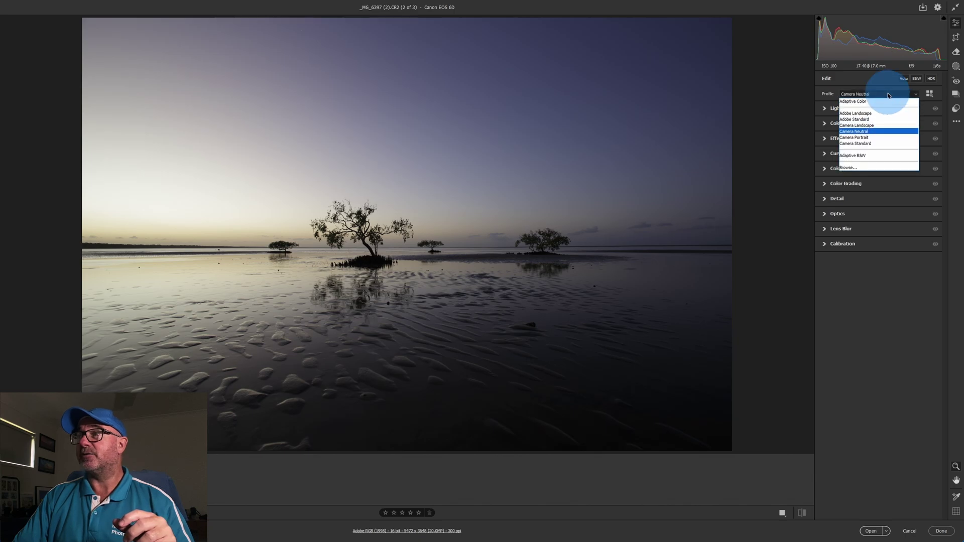
click(870, 115)
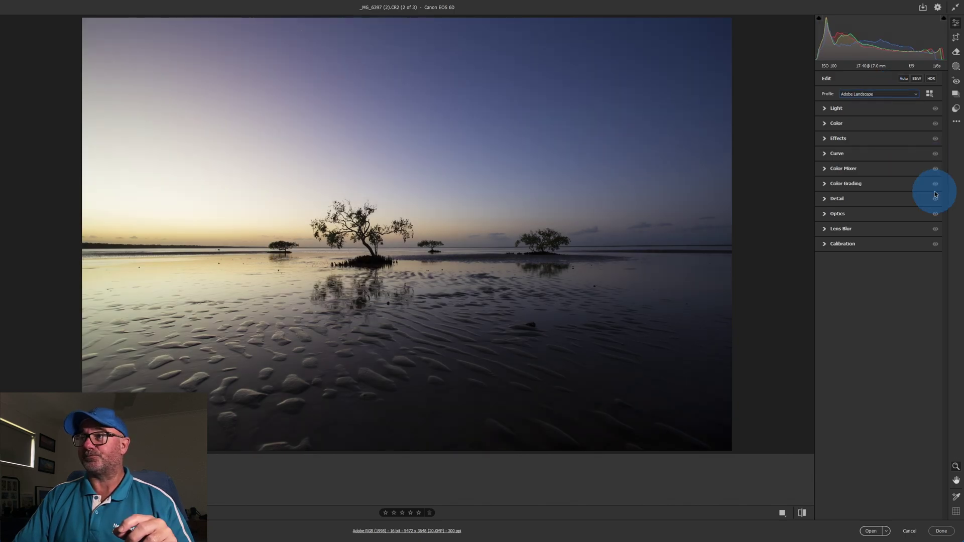
Set Highlights -64, Shadows +32, Exposure -0.05 and white balance Temperature 4950.
click(825, 107)
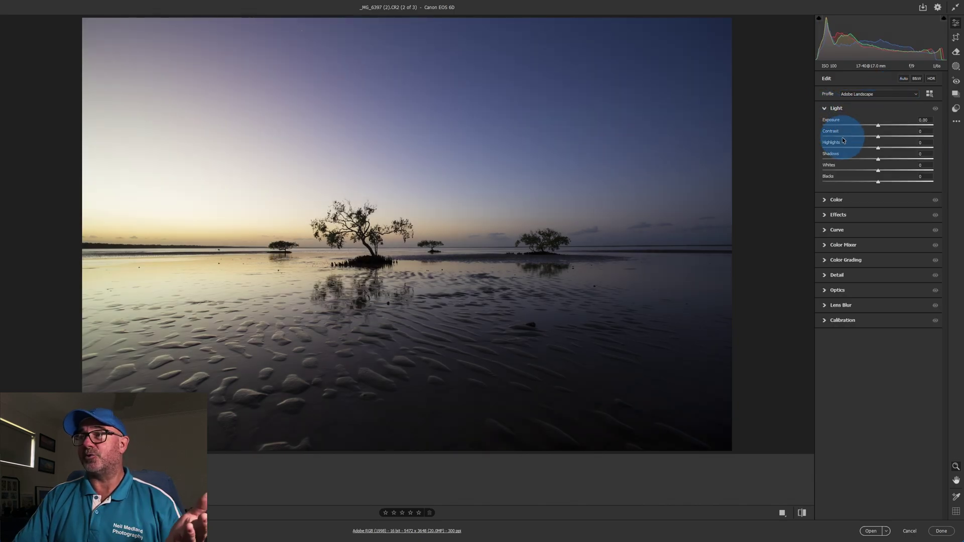
click(842, 146)
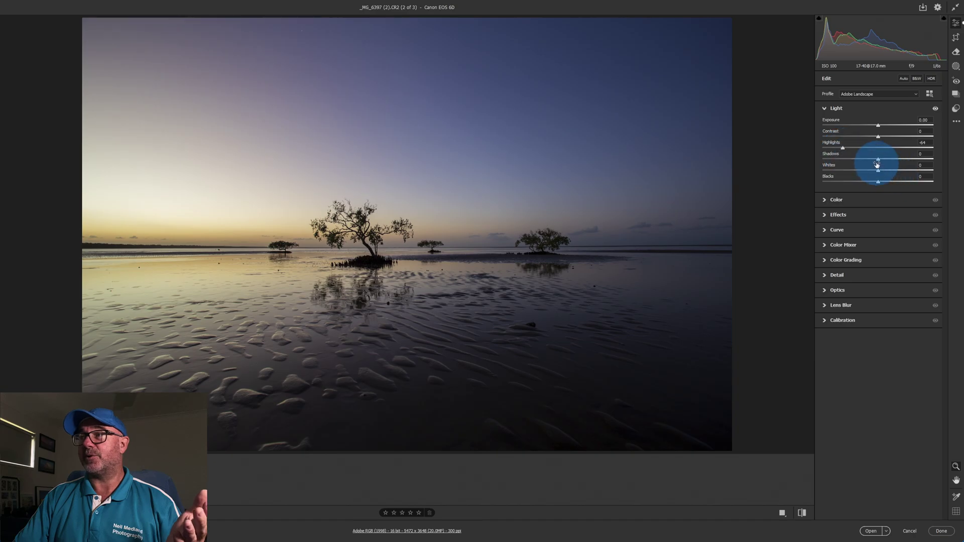
drag(877, 160, 896, 160)
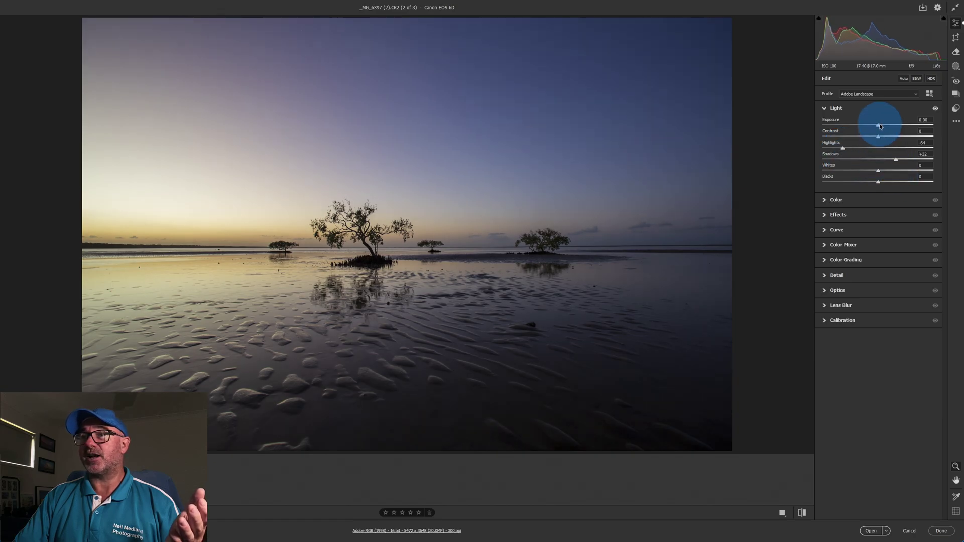
drag(881, 126, 879, 125)
click(825, 199)
drag(859, 230, 888, 242)
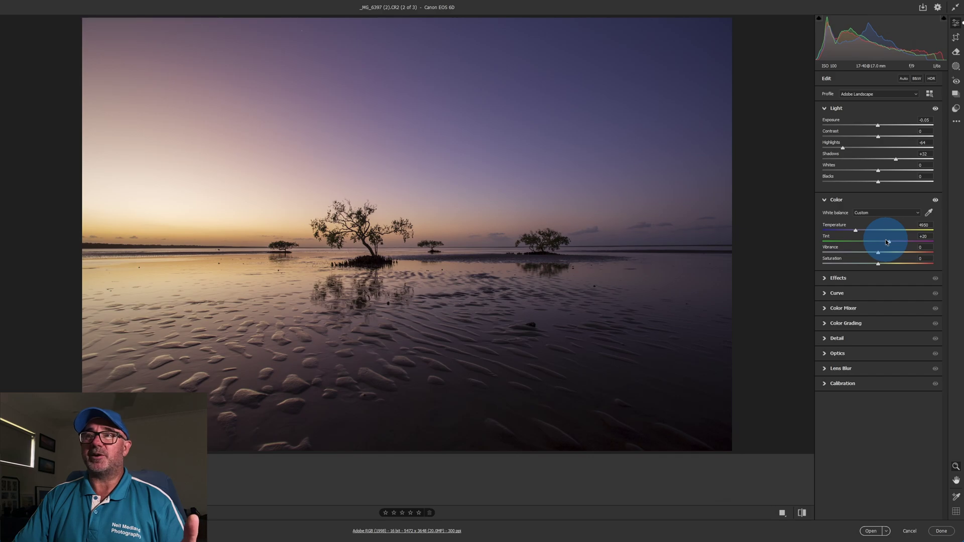
click(955, 66)
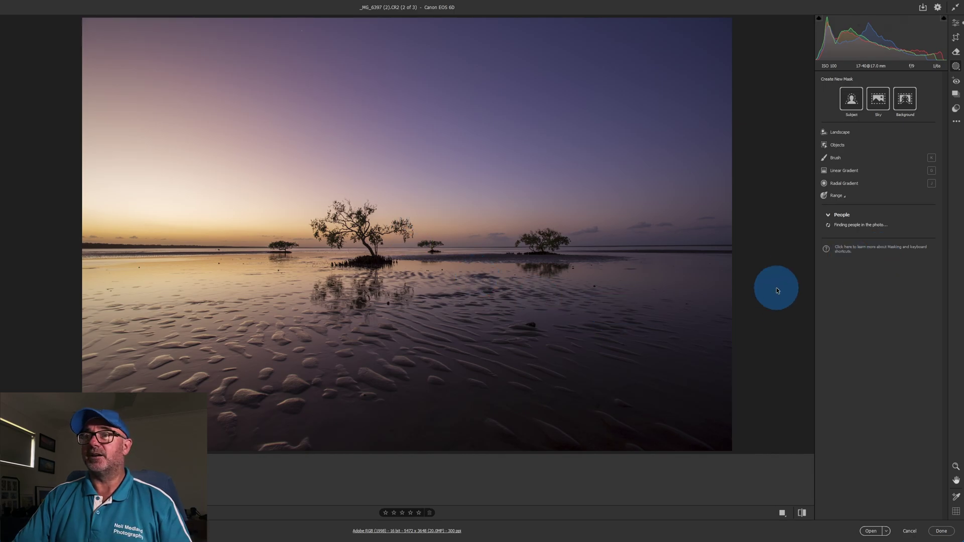
Create separate Sky and Vegetation masks from the Landscape mask options.
click(840, 133)
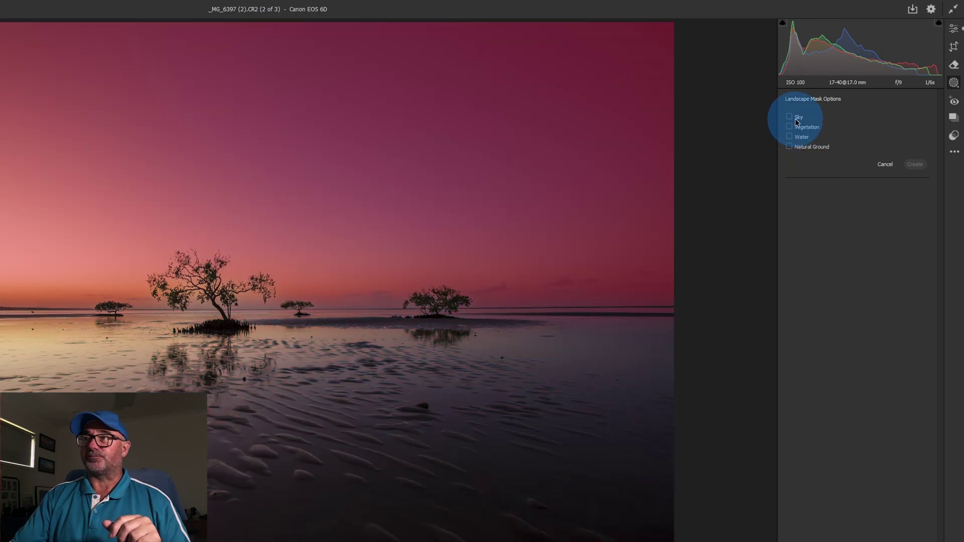
click(797, 128)
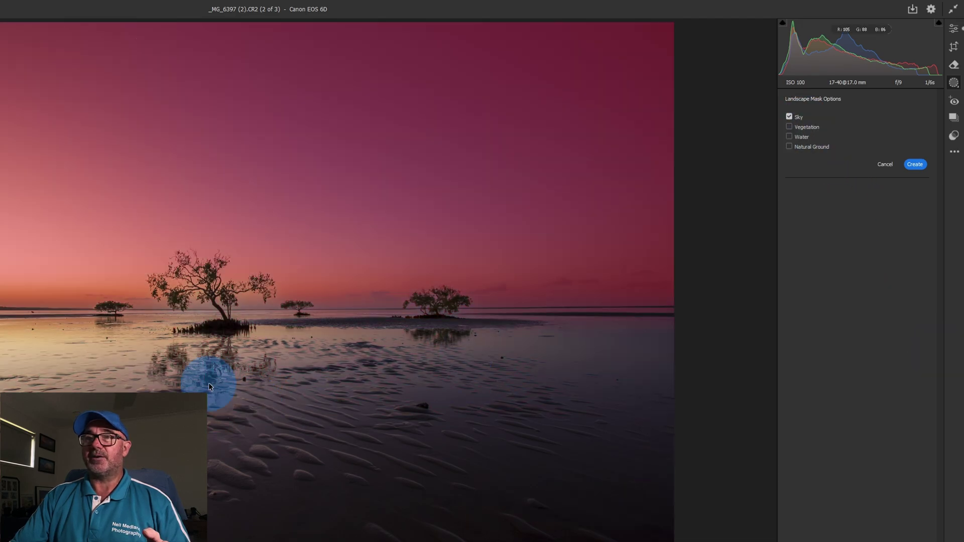
click(789, 126)
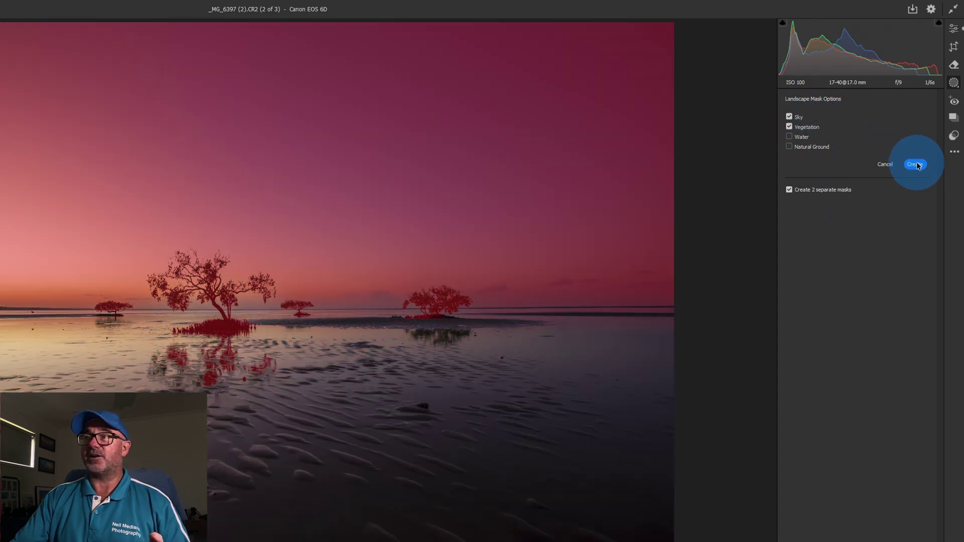
click(915, 164)
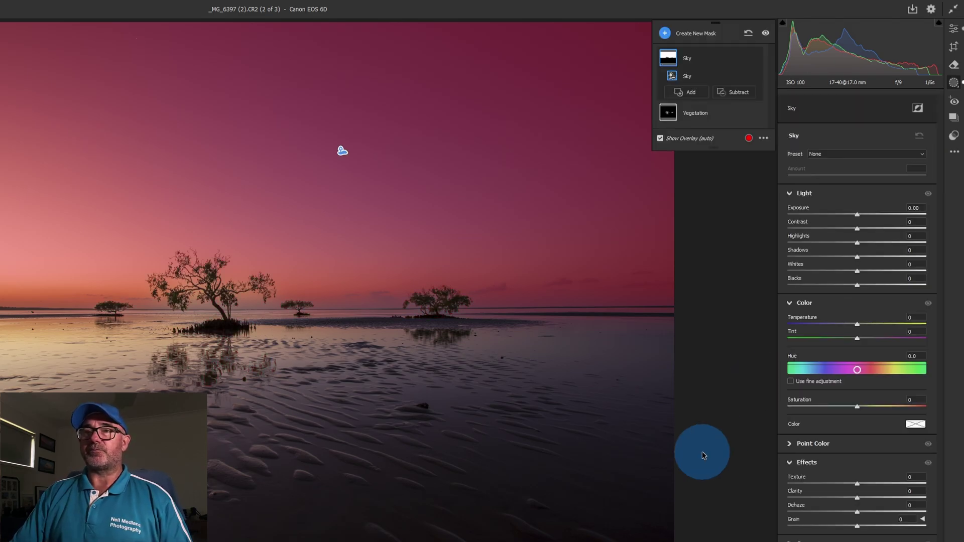
Subtract the tree reflections in the water from the Vegetation mask with a brush.
click(689, 114)
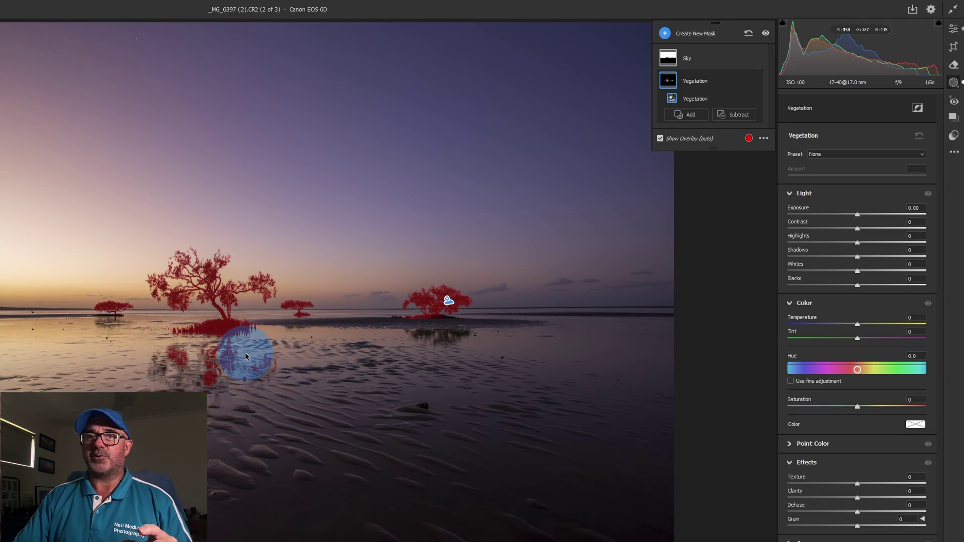
click(739, 116)
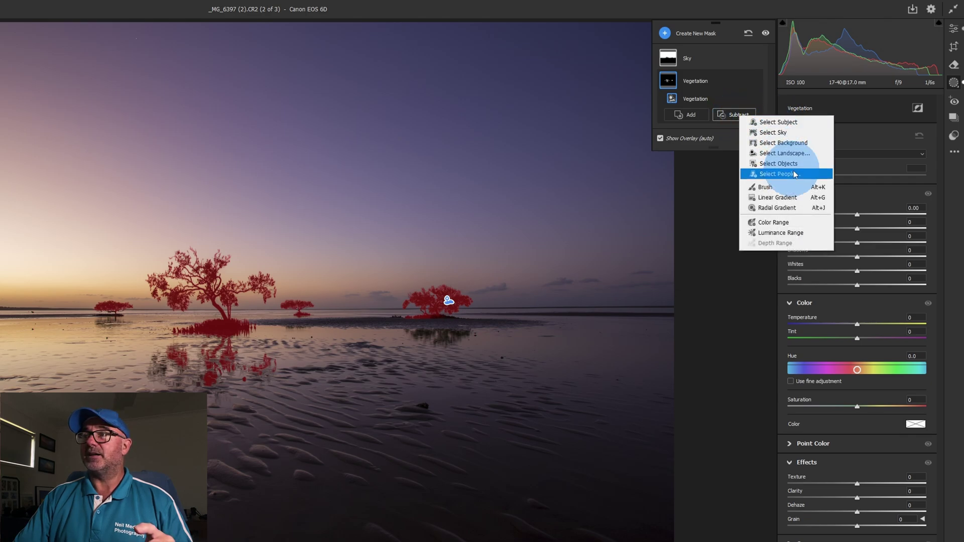
click(774, 190)
mouse_move(146, 361)
mouse_down()
mouse_move(208, 378)
mouse_move(269, 374)
mouse_move(208, 368)
mouse_move(200, 357)
mouse_move(283, 357)
mouse_move(157, 361)
mouse_move(265, 350)
mouse_move(162, 358)
mouse_move(295, 369)
mouse_move(176, 376)
mouse_move(160, 343)
mouse_up()
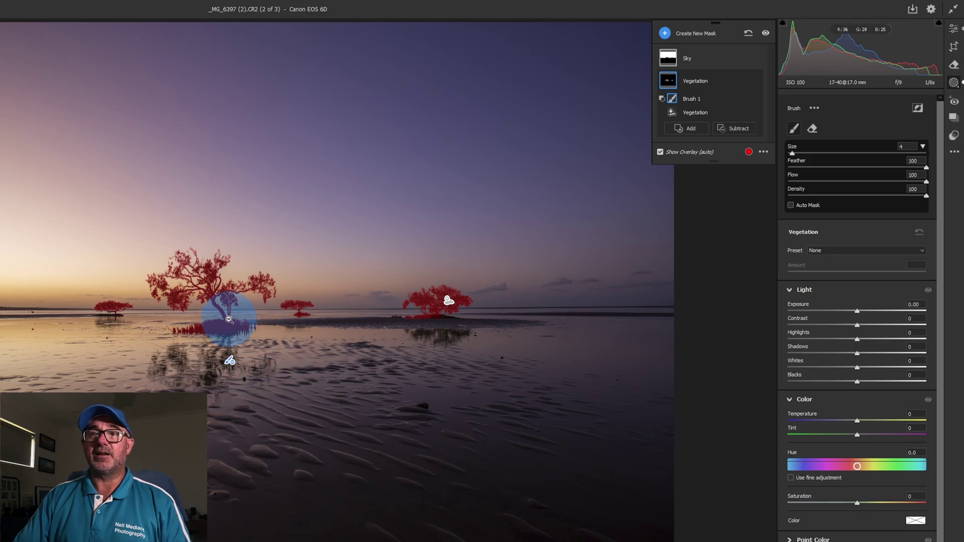
Brush the remaining grass and reflections at the tree bases out of the Vegetation mask, then fit the photo.
scroll(229, 319, up, 3)
mouse_move(75, 330)
mouse_down()
mouse_move(323, 321)
mouse_move(269, 333)
mouse_move(218, 303)
mouse_move(357, 327)
mouse_move(514, 317)
mouse_move(526, 297)
mouse_up()
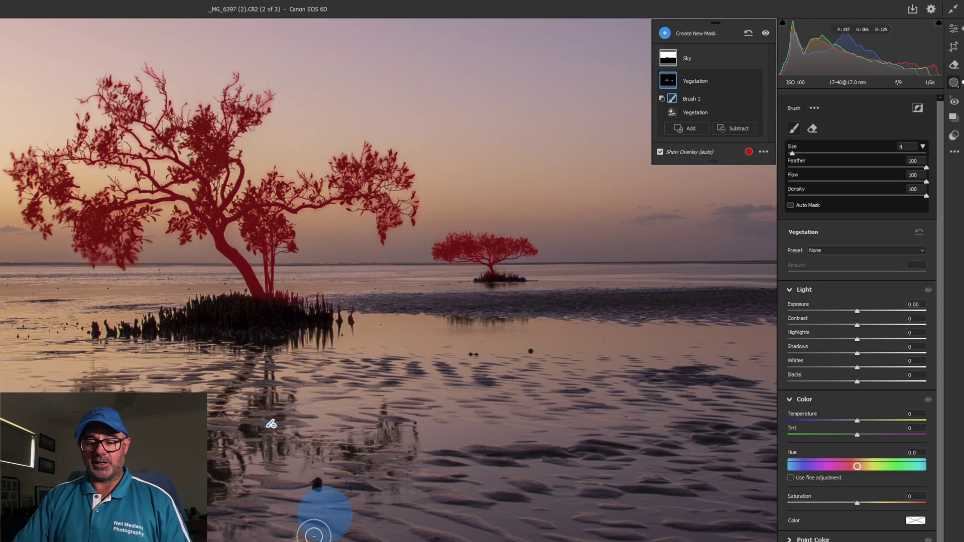
drag(478, 356, 399, 354)
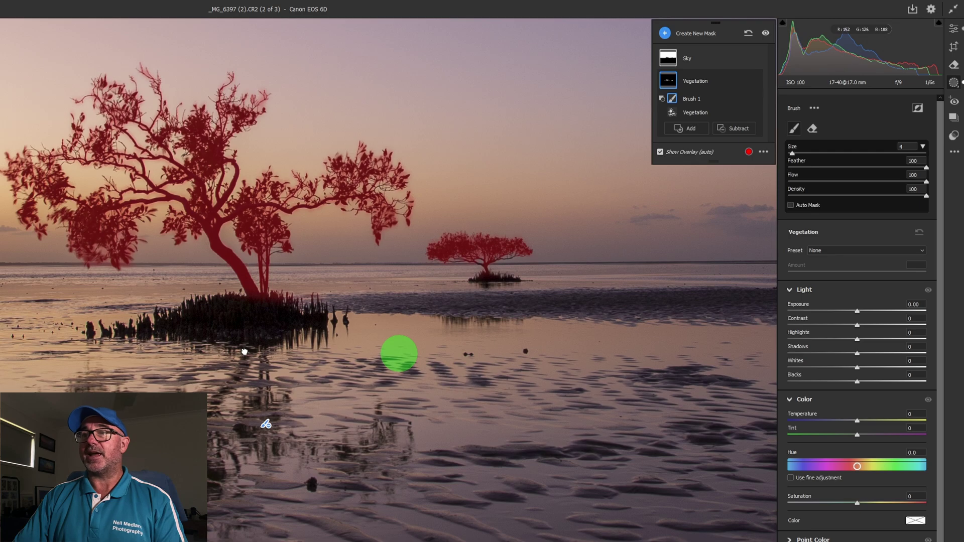
scroll(509, 321, up, 3)
click(305, 280)
mouse_move(305, 280)
mouse_down()
mouse_move(455, 299)
mouse_move(481, 293)
mouse_up()
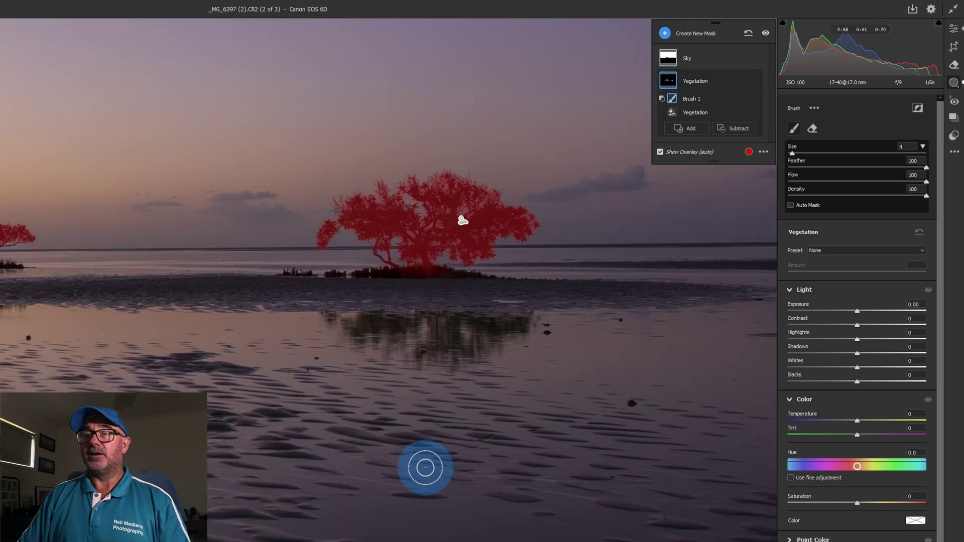
key(ctrl+0)
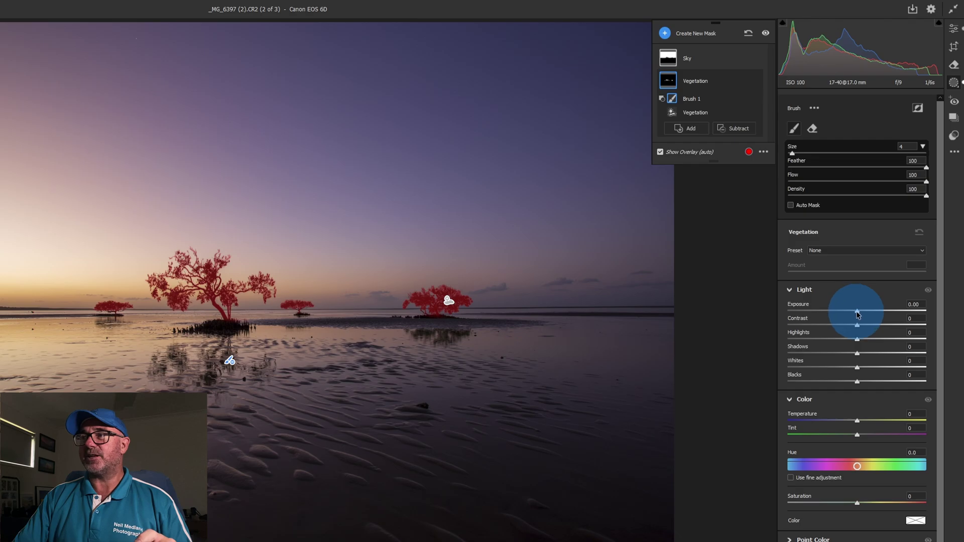
Test brighter Exposure on the Vegetation mask, reset it to zero, and set Shadows to about +65.
drag(858, 315, 870, 312)
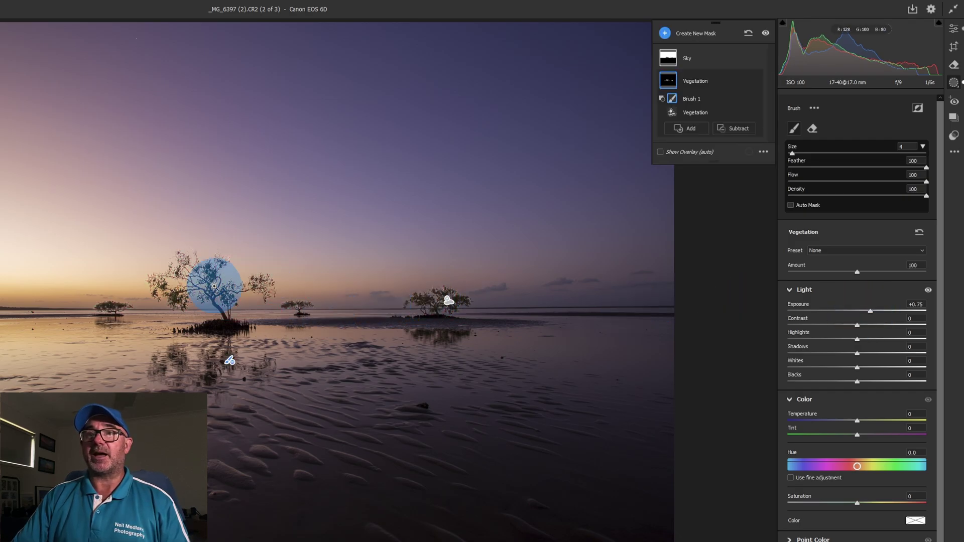
scroll(211, 286, up, 3)
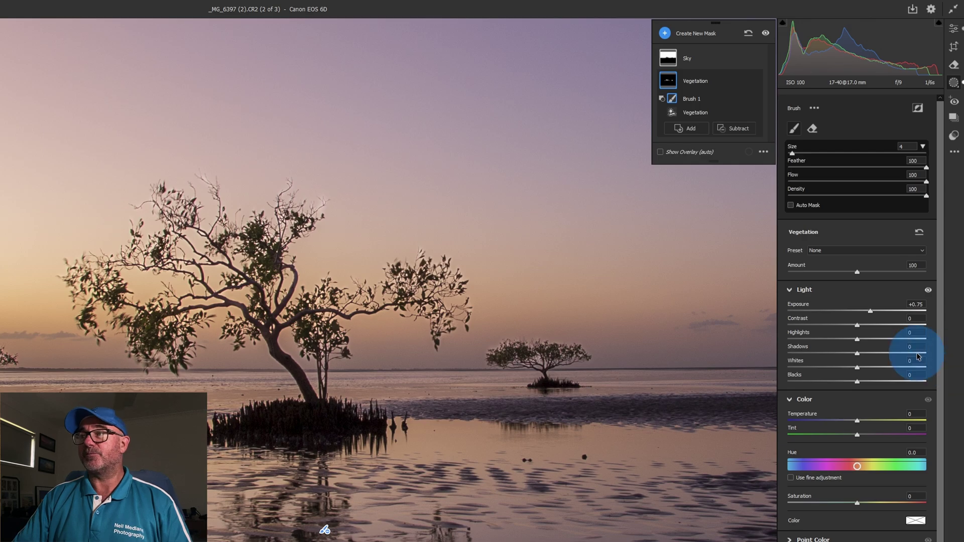
drag(870, 312, 928, 314)
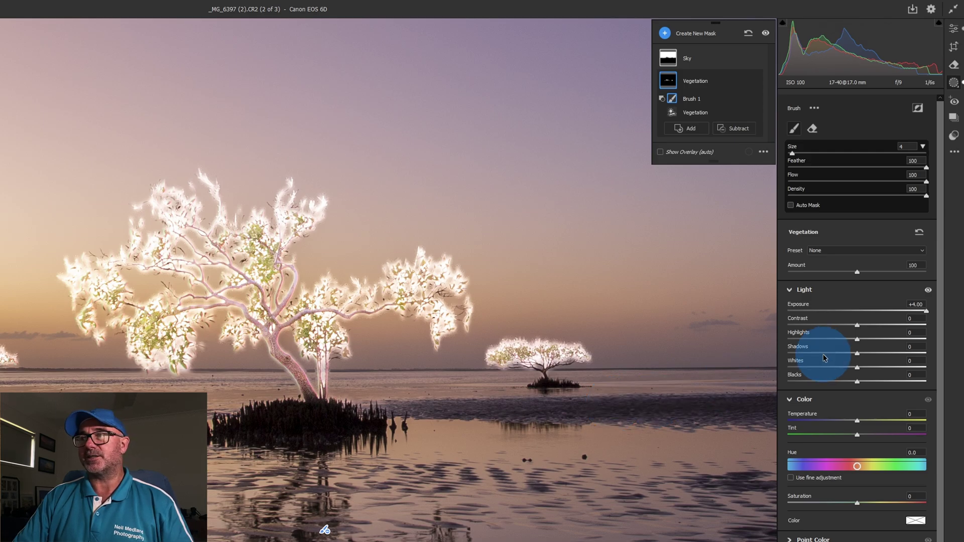
click(926, 312)
click(927, 313)
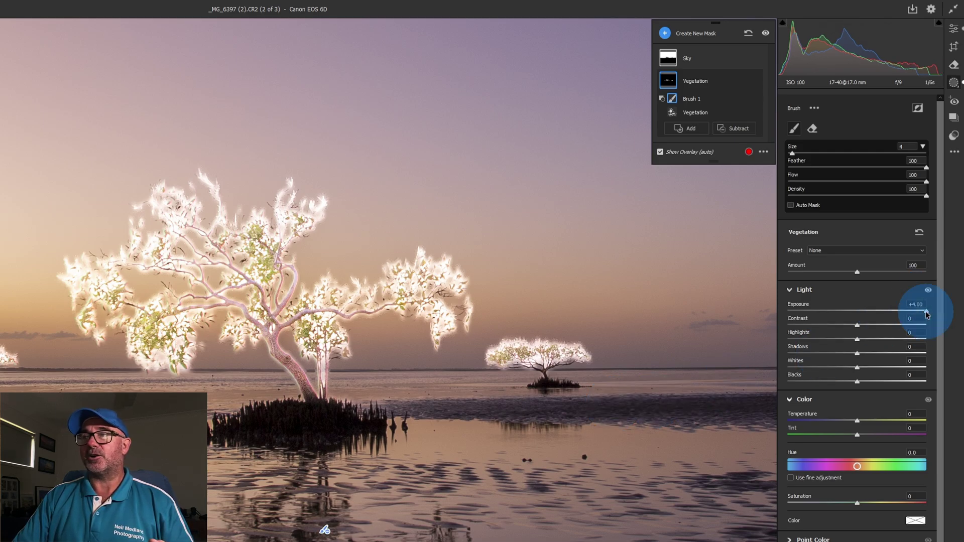
mouse_move(859, 357)
mouse_down()
mouse_move(948, 355)
mouse_move(842, 355)
mouse_move(963, 359)
mouse_move(839, 349)
mouse_move(958, 356)
mouse_move(914, 362)
mouse_move(936, 355)
mouse_up()
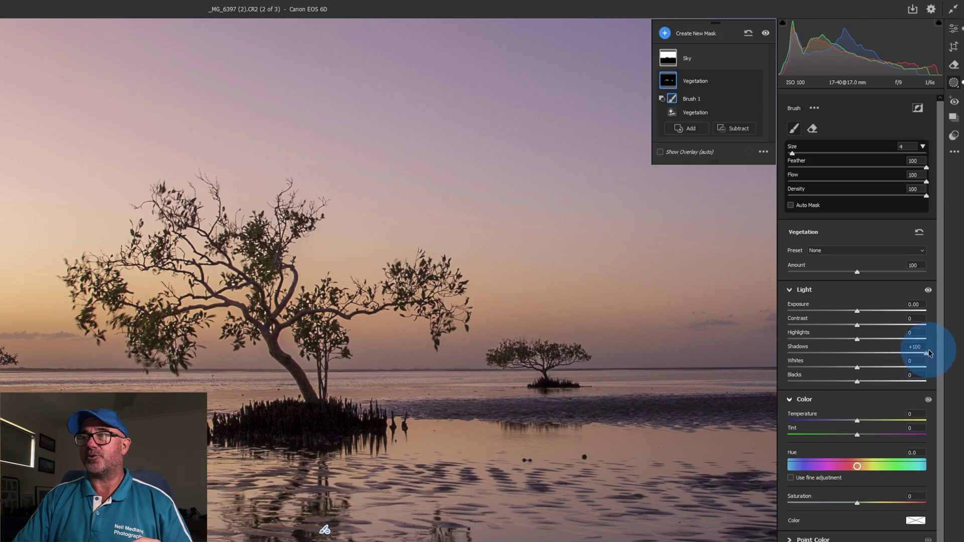
mouse_move(928, 353)
mouse_down()
mouse_move(939, 352)
mouse_move(857, 366)
mouse_move(900, 361)
mouse_up()
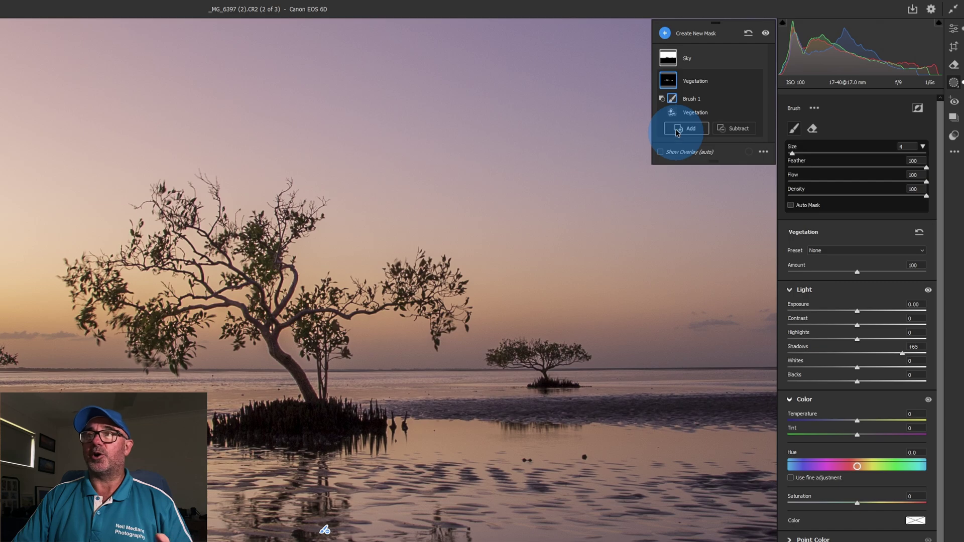
click(687, 59)
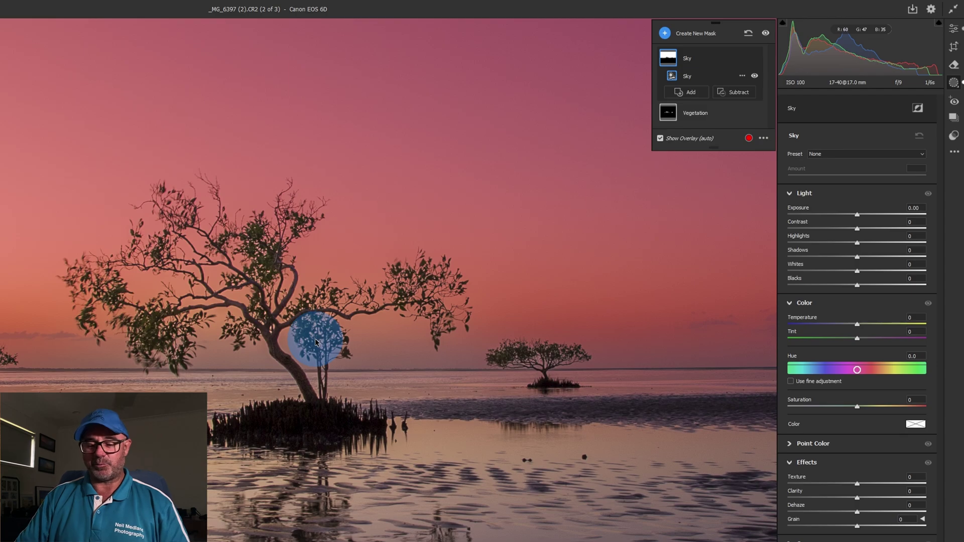
Experiment with darker Exposure, lower Highlights and Whites, and more Contrast on the seascape's Sky mask.
key(ctrl+0)
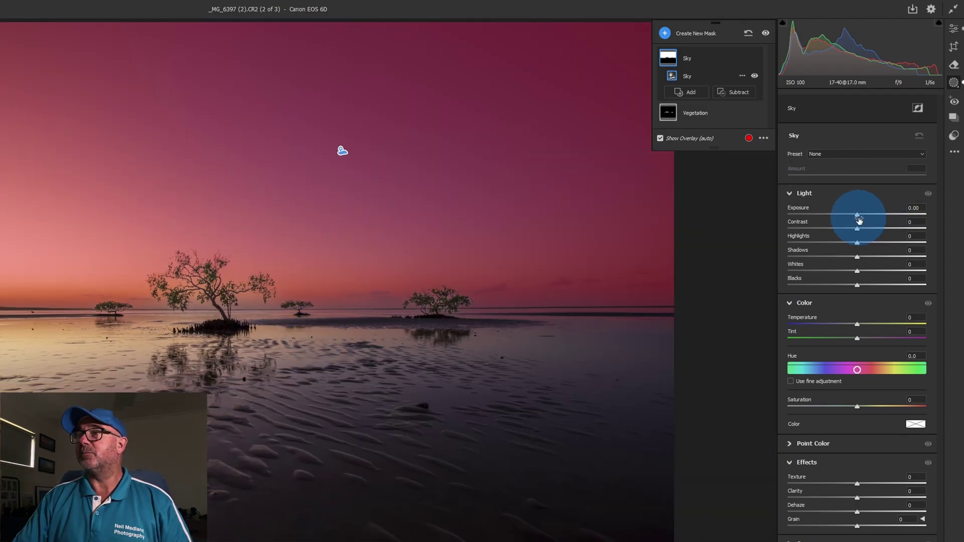
drag(859, 217, 774, 247)
drag(858, 273, 728, 267)
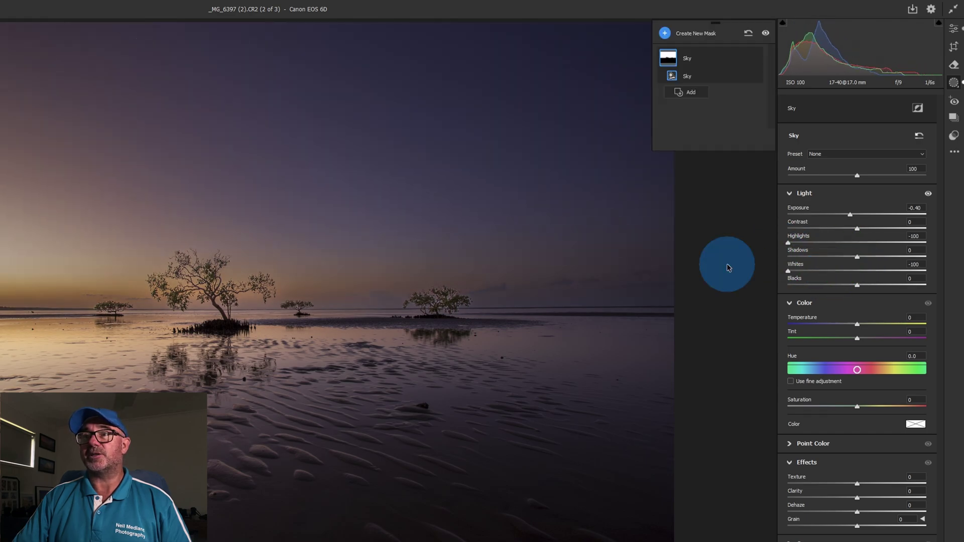
drag(857, 227, 828, 215)
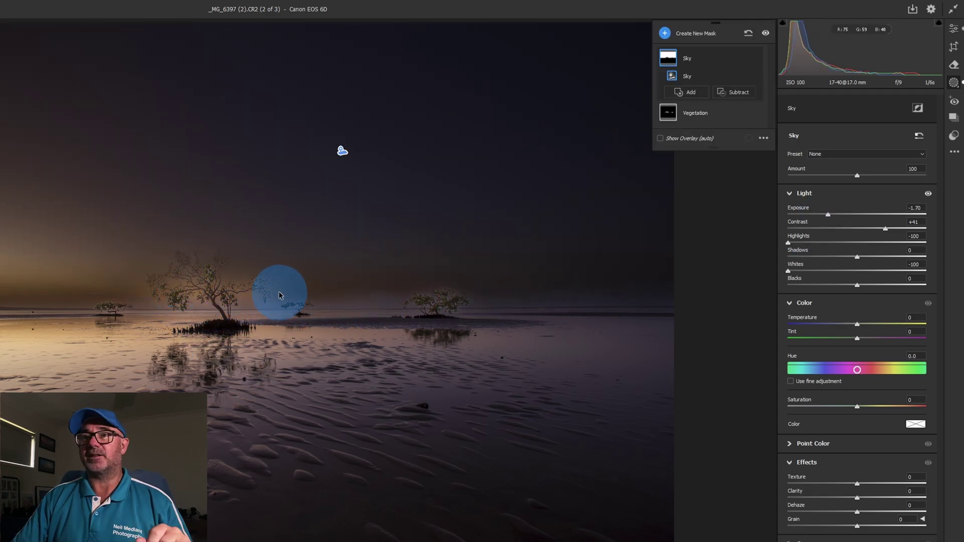
click(789, 245)
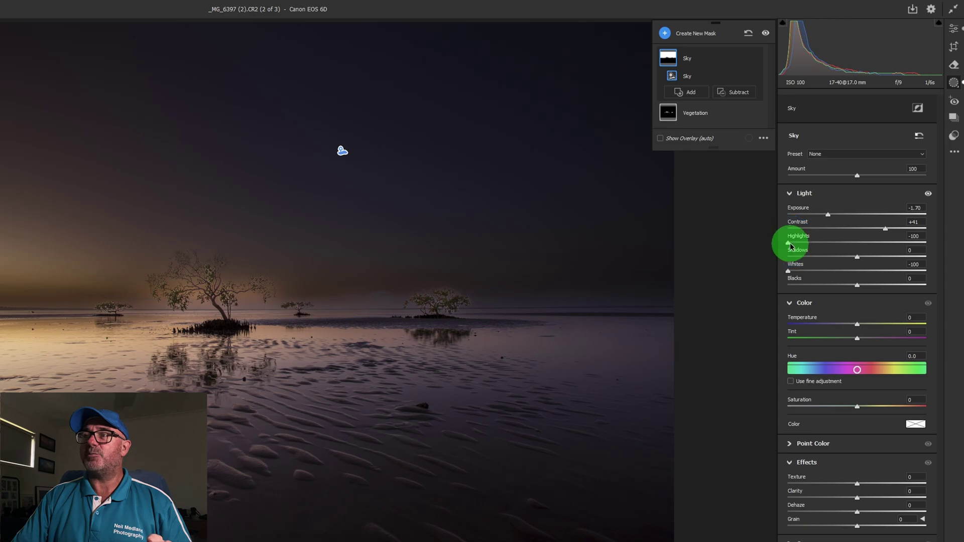
Reset the sky's Highlights, Whites, Exposure and Contrast, set Exposure -0.55, and move to the pier photo.
double_click(789, 244)
double_click(789, 272)
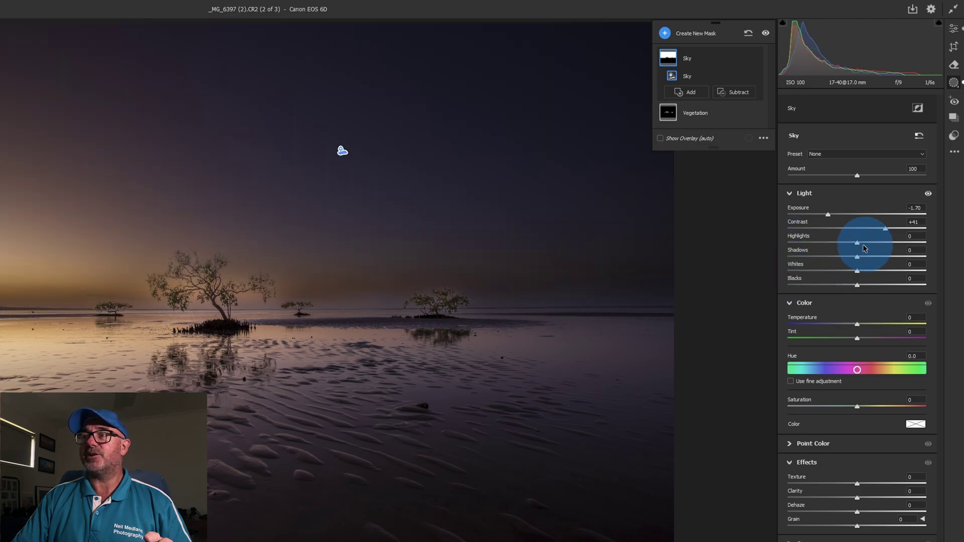
double_click(829, 216)
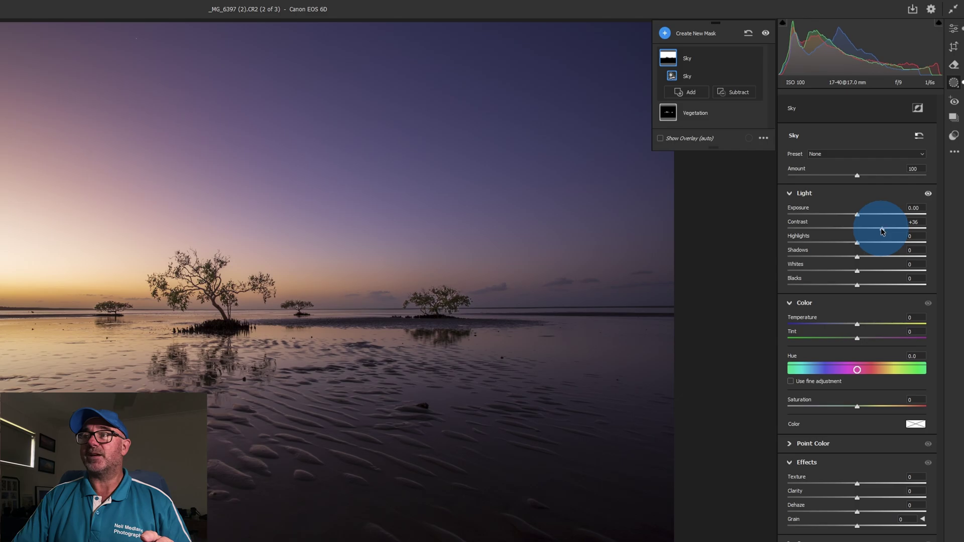
double_click(883, 229)
drag(858, 215, 847, 215)
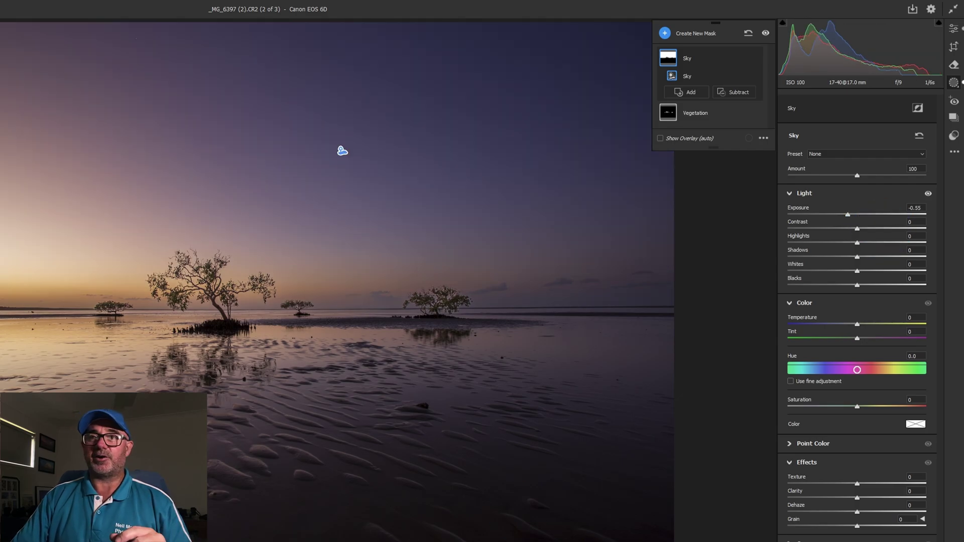
key(shift+w)
key(Right)
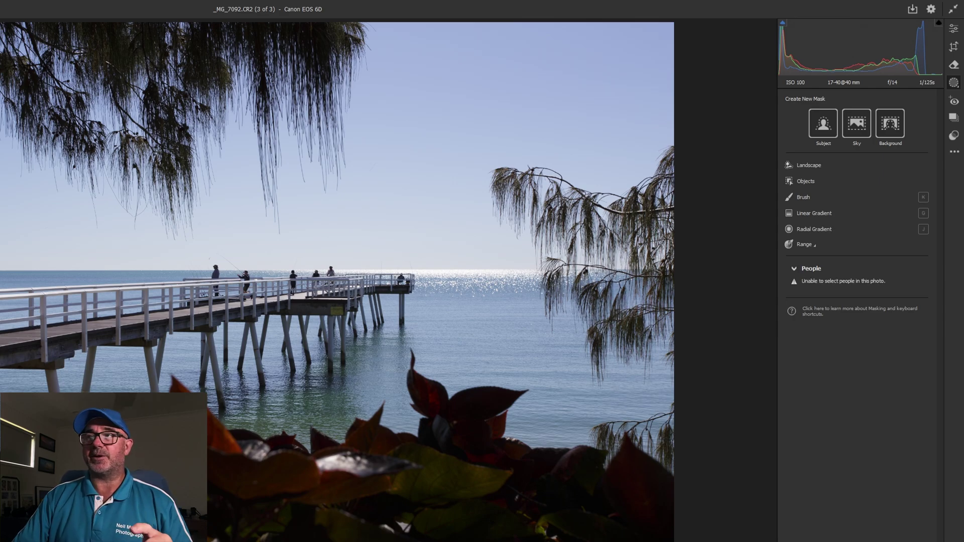
Tick Sky, Vegetation, Water and Artificial Ground under Landscape and create four separate masks.
click(808, 165)
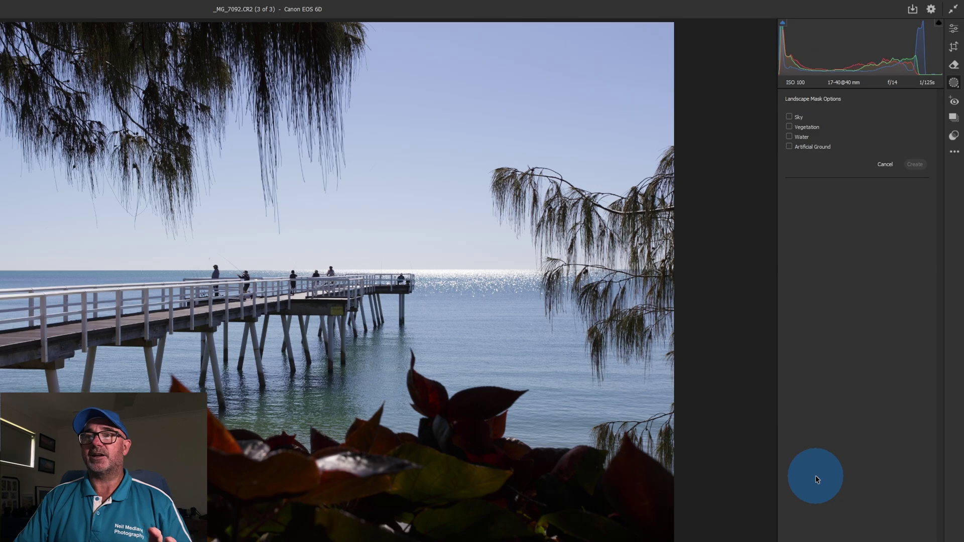
click(793, 117)
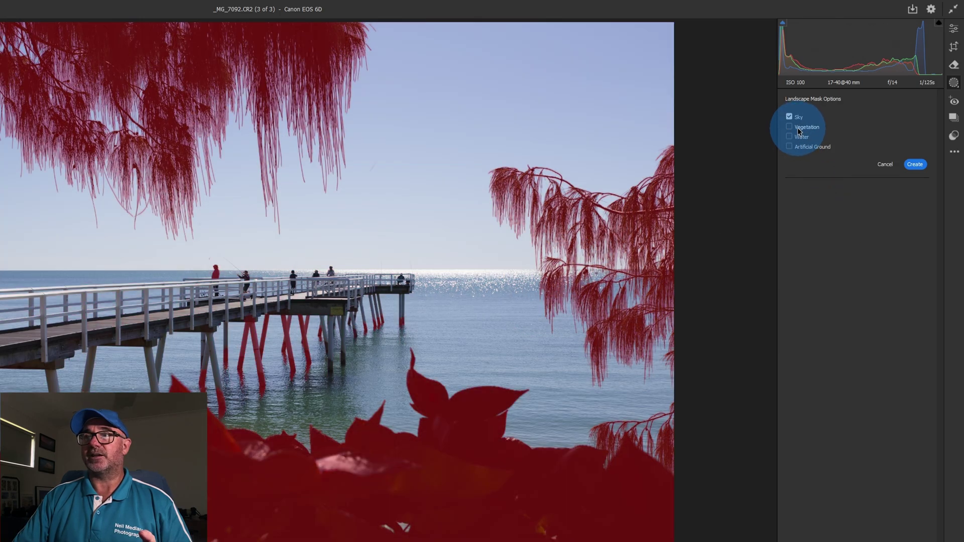
click(799, 131)
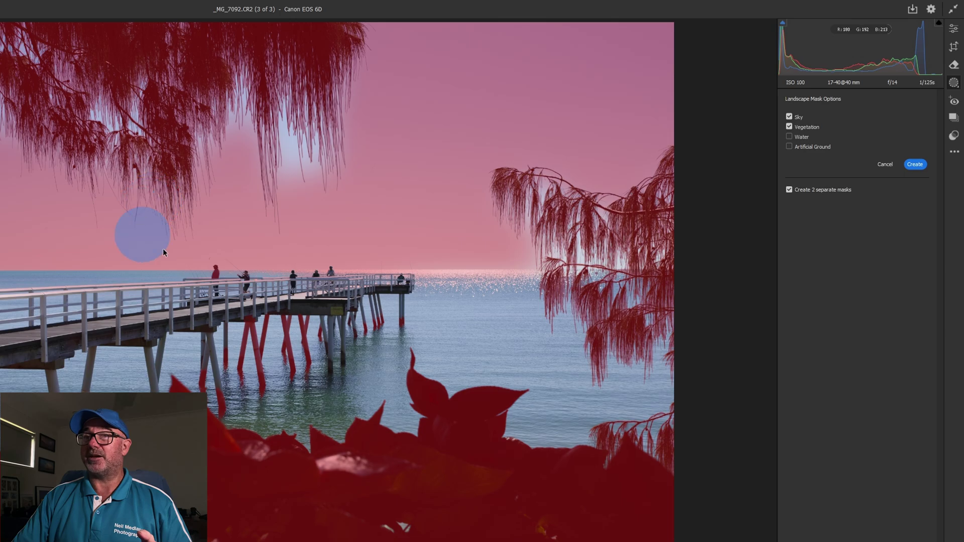
click(799, 119)
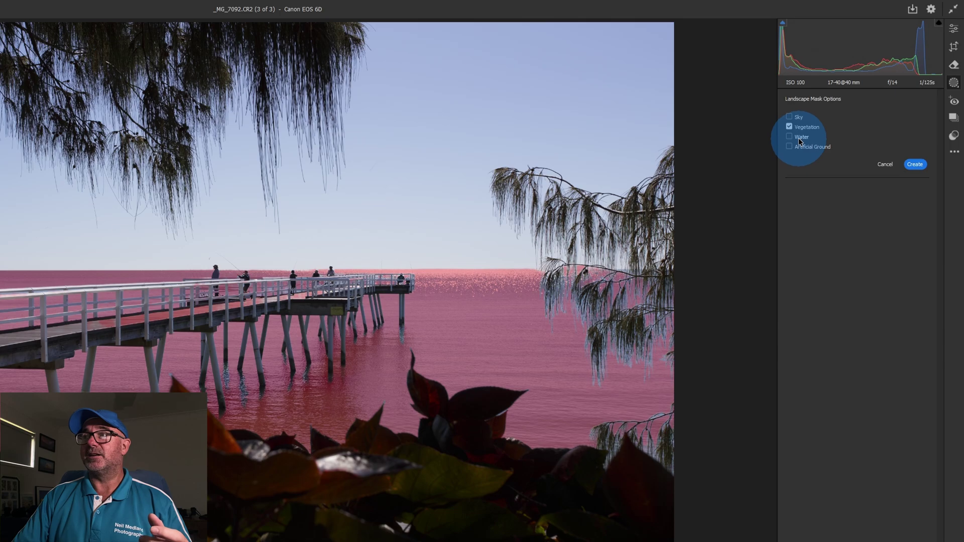
click(800, 141)
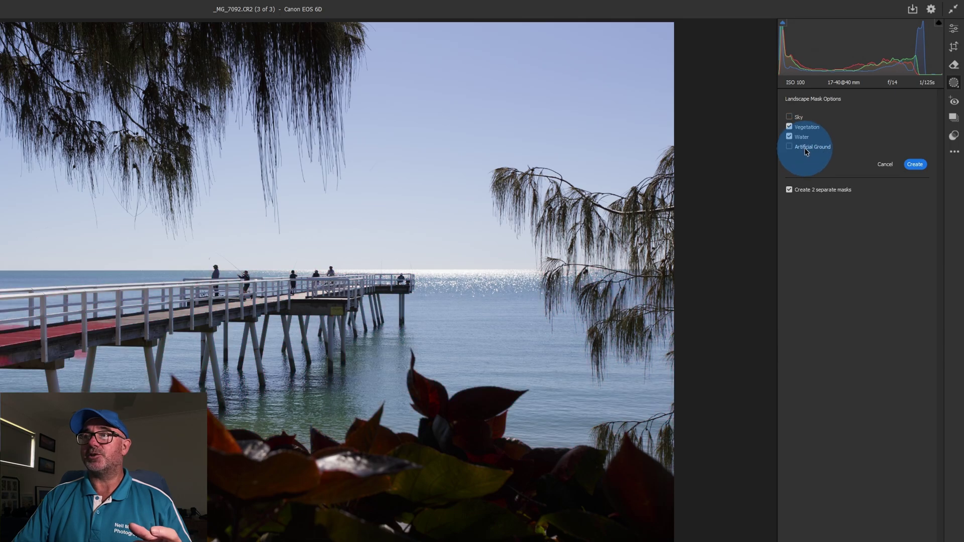
click(800, 137)
click(800, 126)
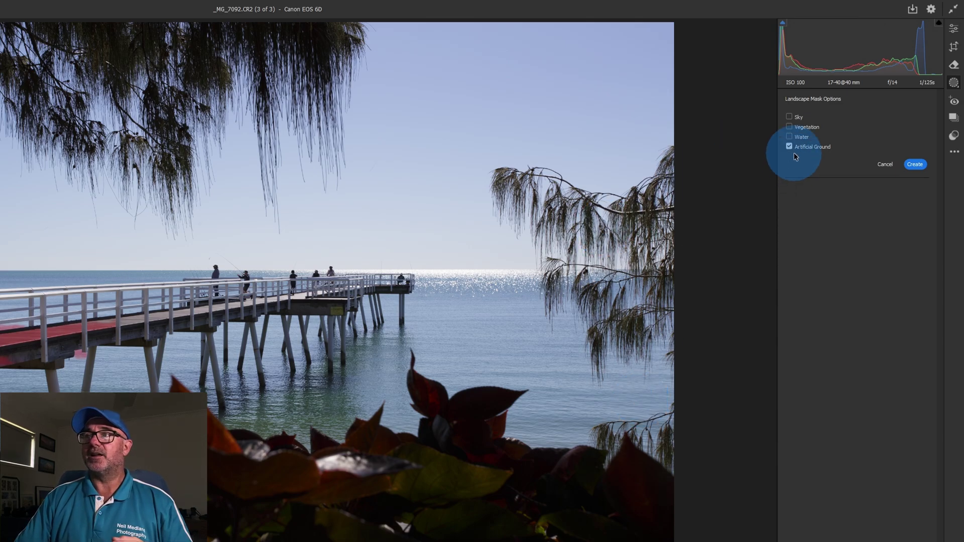
click(790, 117)
click(793, 128)
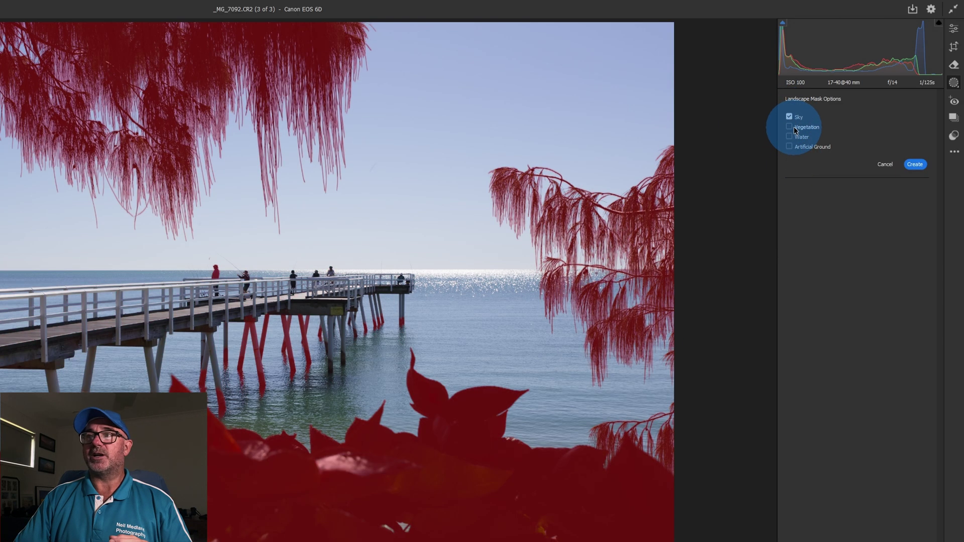
click(789, 136)
click(790, 147)
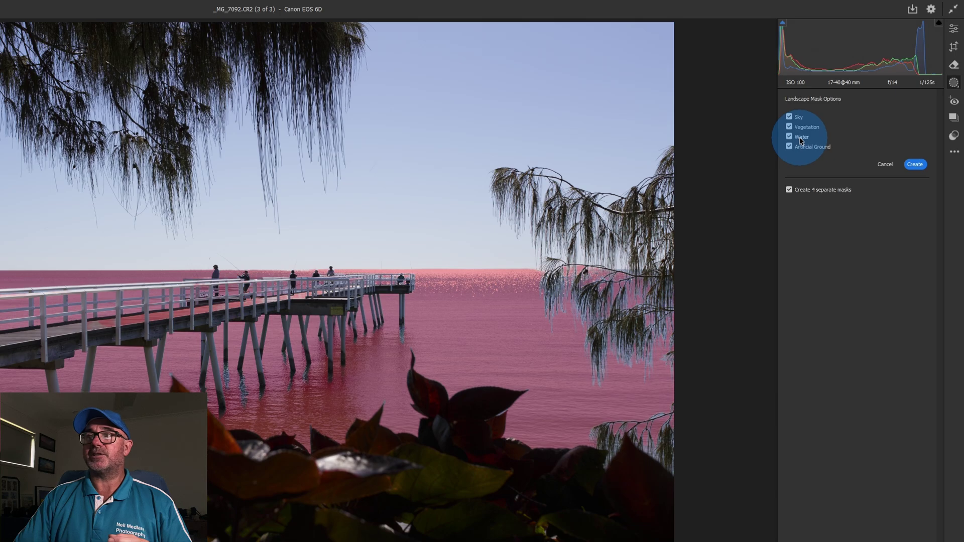
click(915, 163)
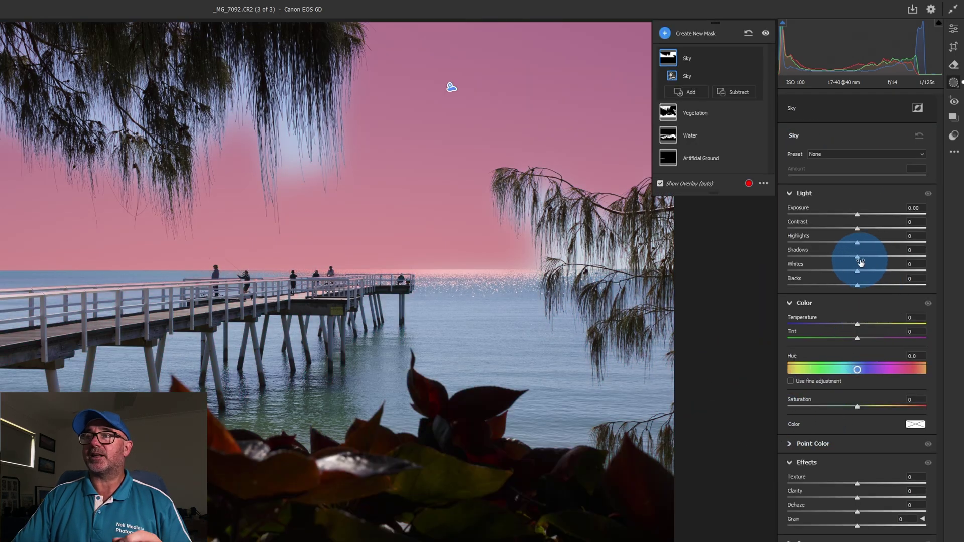
Raise Sky mask Shadows to +35 and Vegetation Shadows to +20 with Blacks +12, then exit masking.
drag(858, 258, 879, 260)
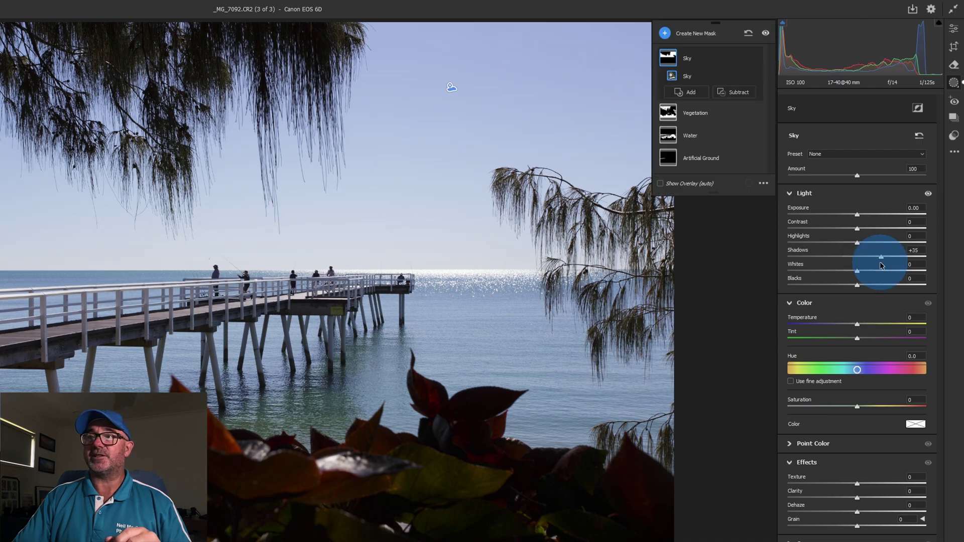
click(696, 115)
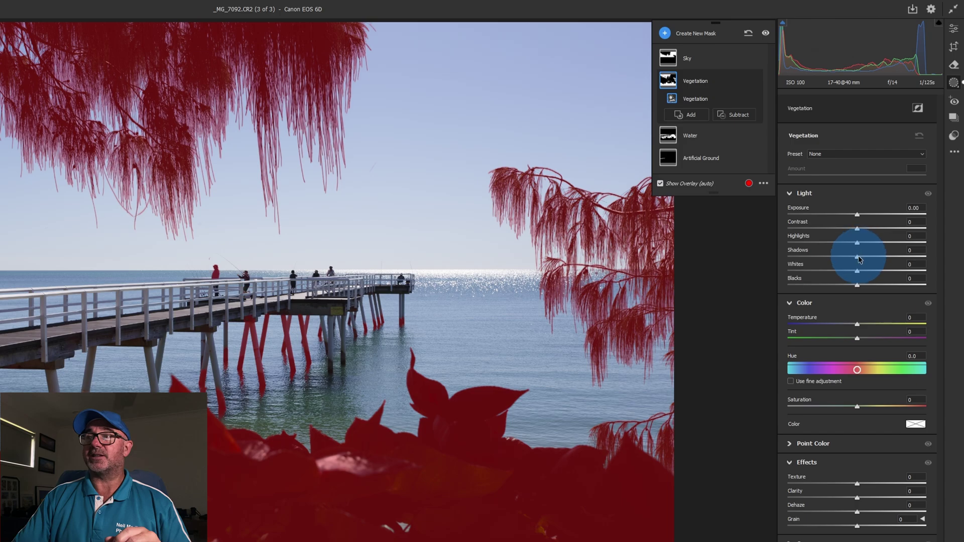
drag(860, 258, 865, 281)
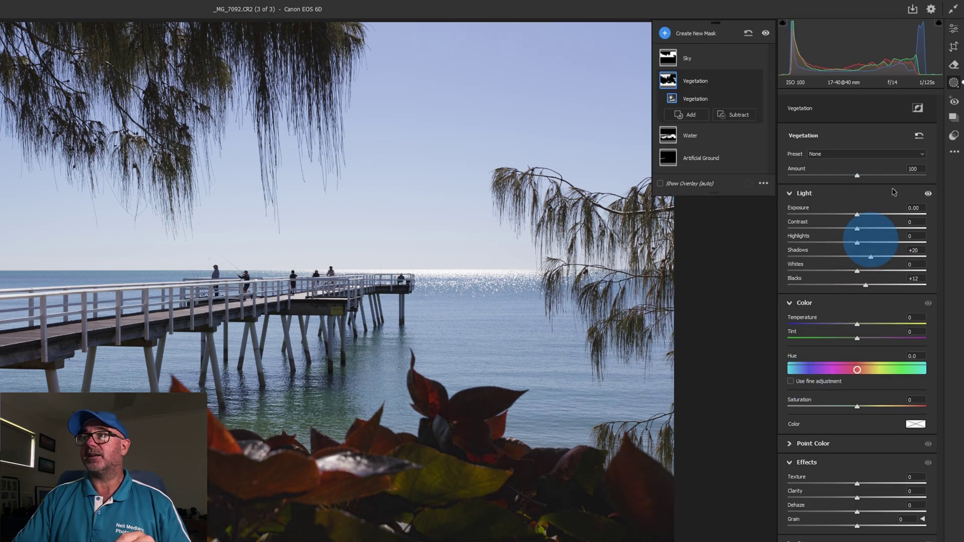
click(953, 29)
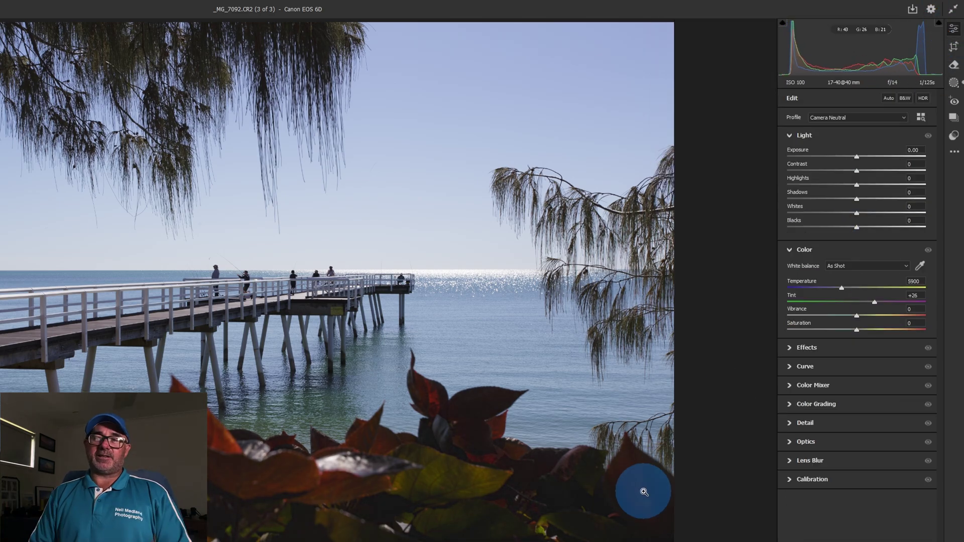